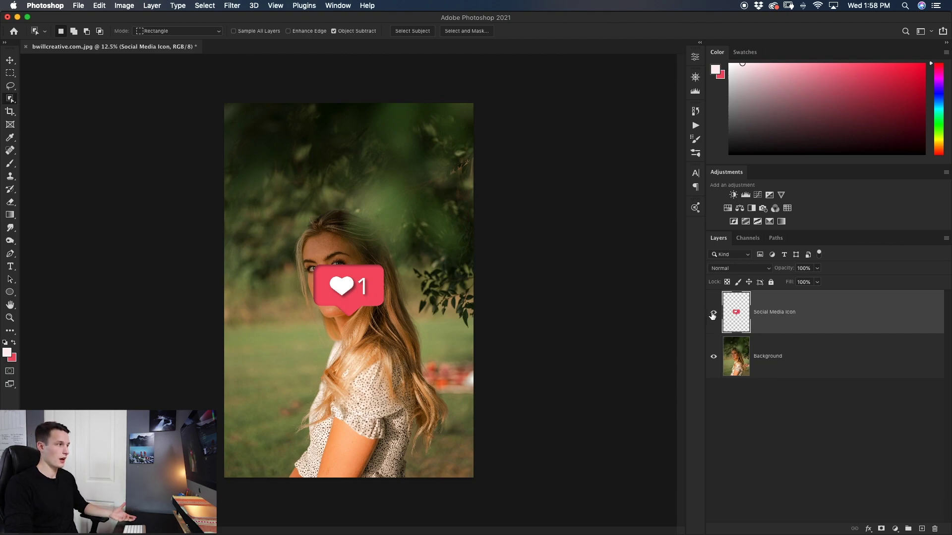
# - Move the heart-and-1 icon off the face to just above the woman's head, at about 78% scale
pyautogui.click(714, 313)
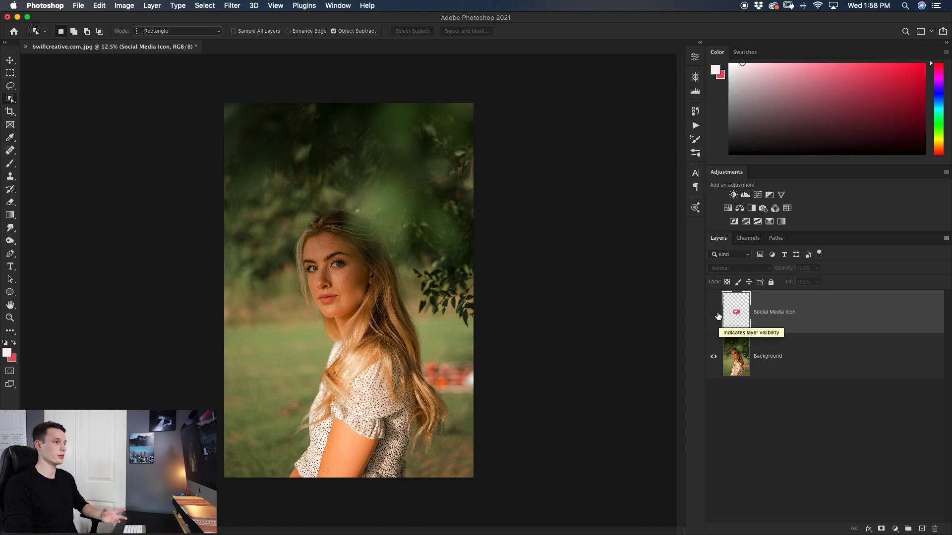
pyautogui.click(715, 314)
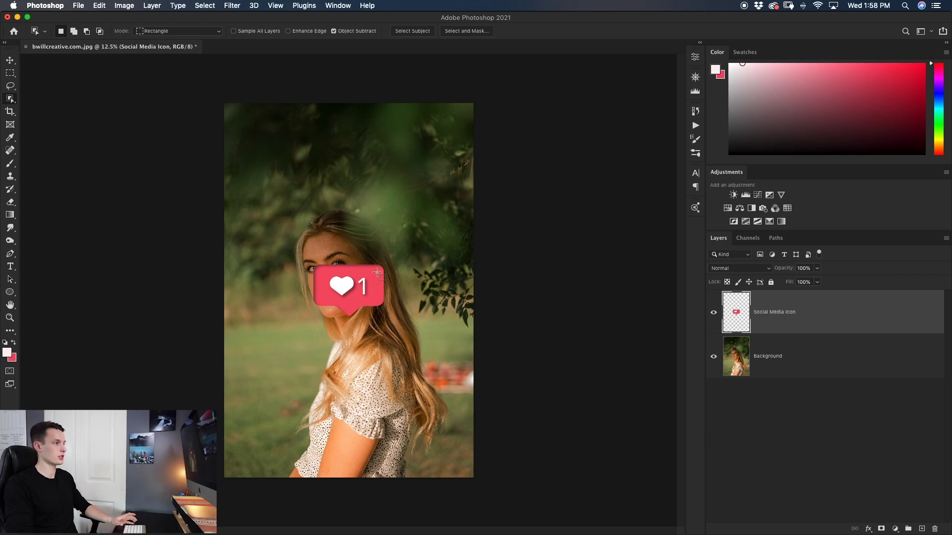
pyautogui.press('v')
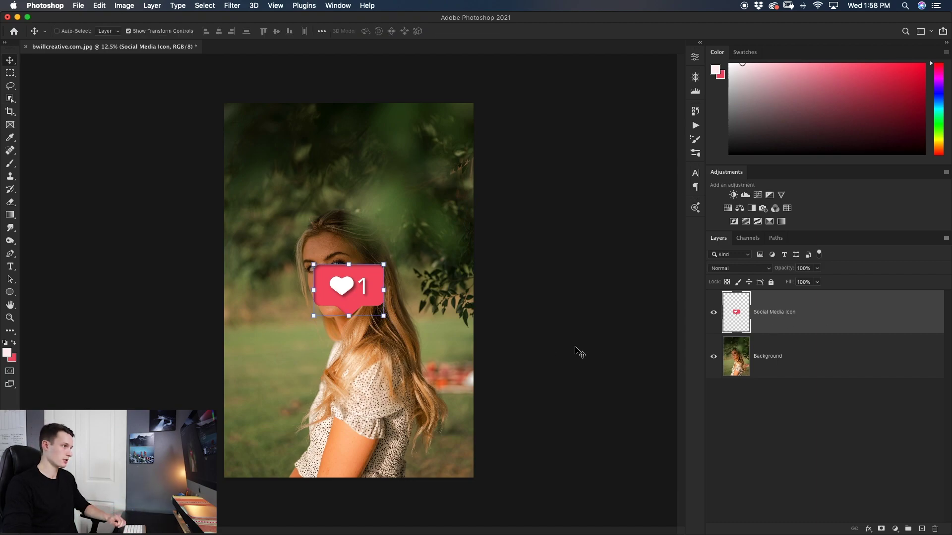
pyautogui.moveTo(358, 306); pyautogui.dragTo(340, 178)
pyautogui.click(376, 199)
pyautogui.press('Return')
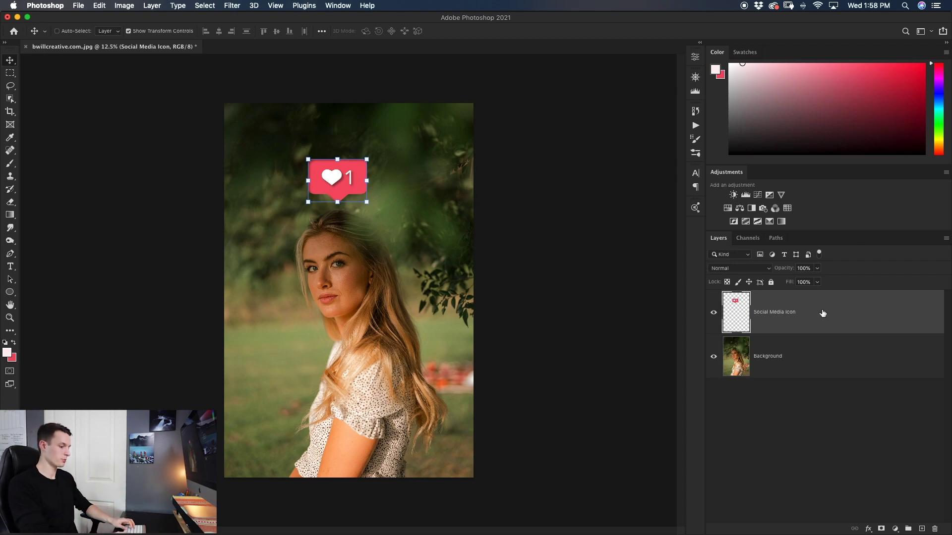
# - Duplicate the icon layer and rename the copy 'Background Blur'
pyautogui.press('super')
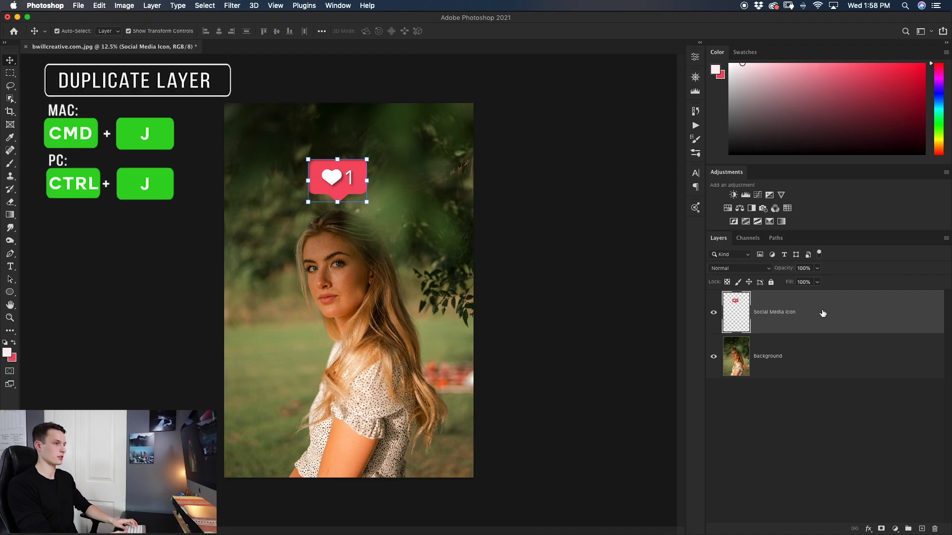
pyautogui.press('super+j')
pyautogui.doubleClick(781, 312)
pyautogui.write('b')
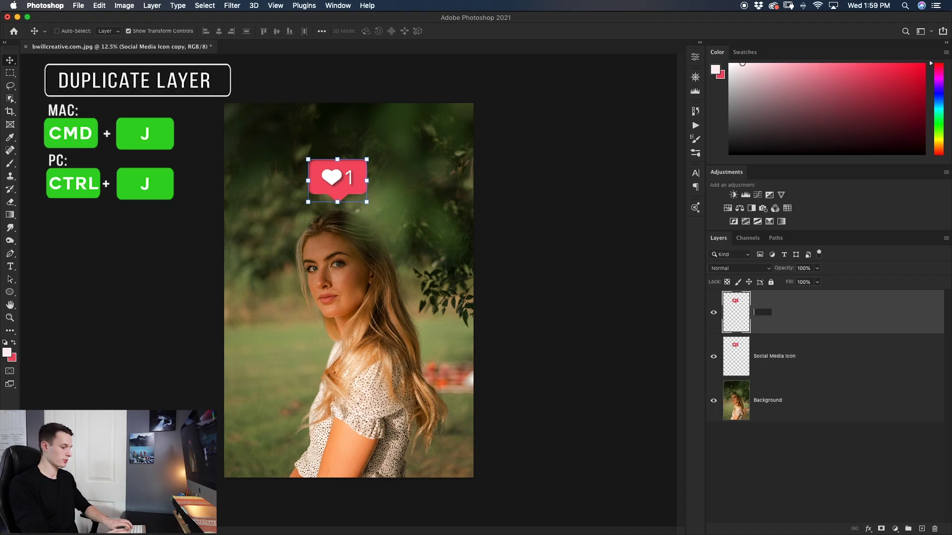
pyautogui.write('ackground B')
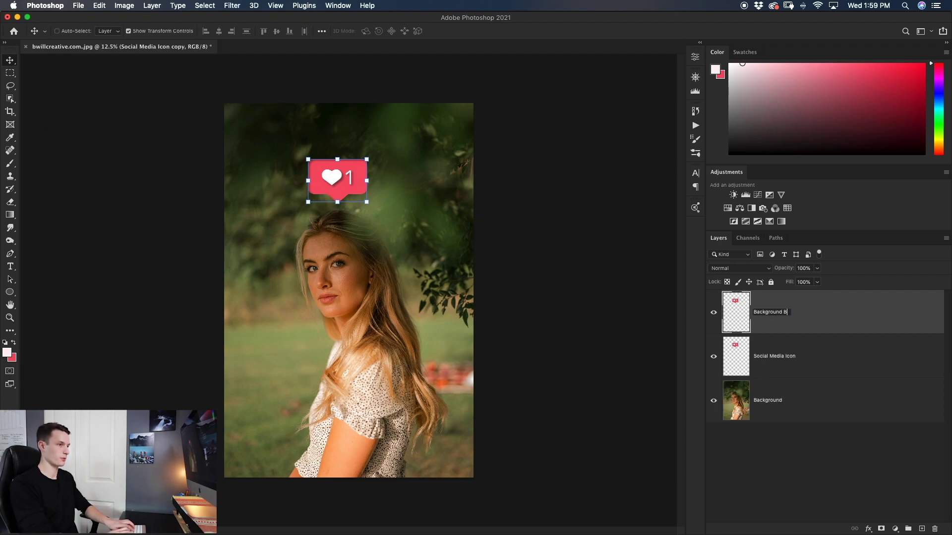
pyautogui.write('lur')
pyautogui.press('Return')
# - Move Background Blur below Social Media Icon and set its blend mode to Screen
pyautogui.moveTo(807, 320); pyautogui.dragTo(809, 378)
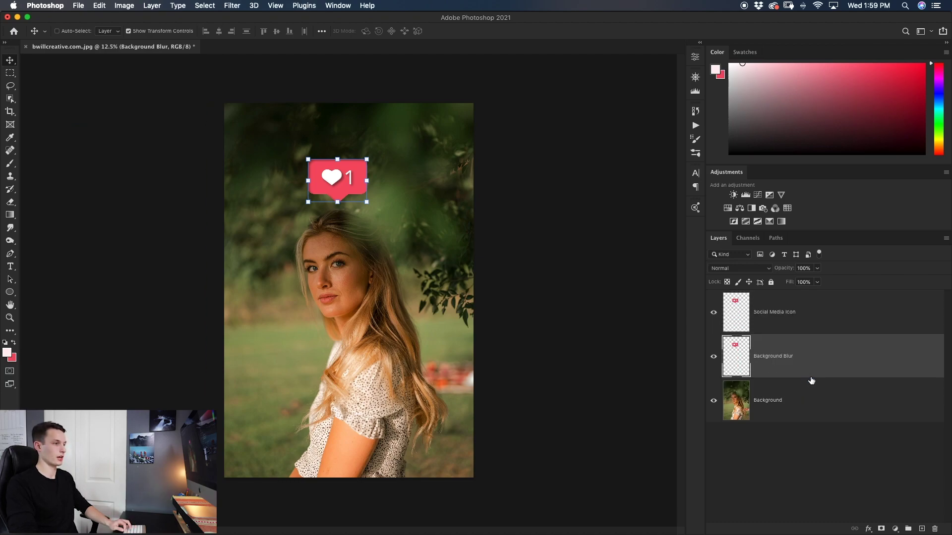
pyautogui.click(746, 268)
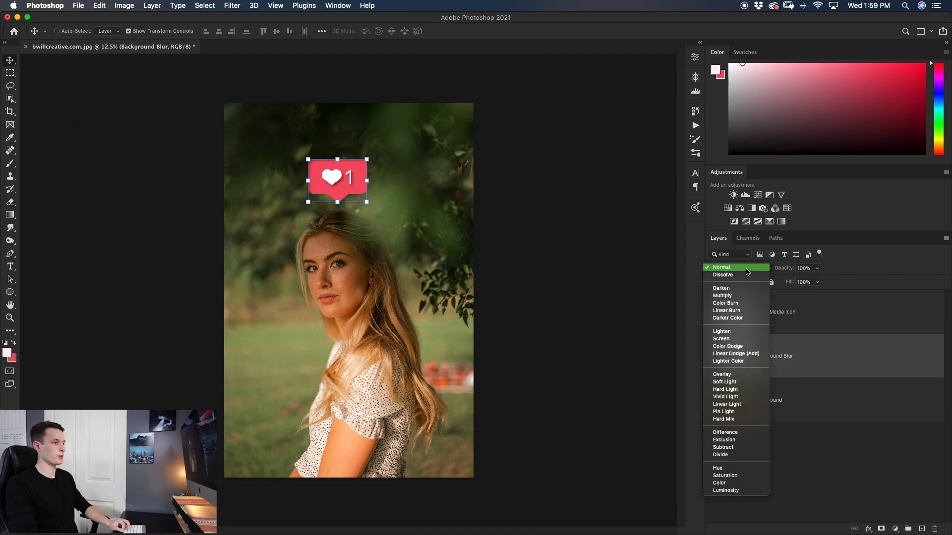
pyautogui.click(745, 340)
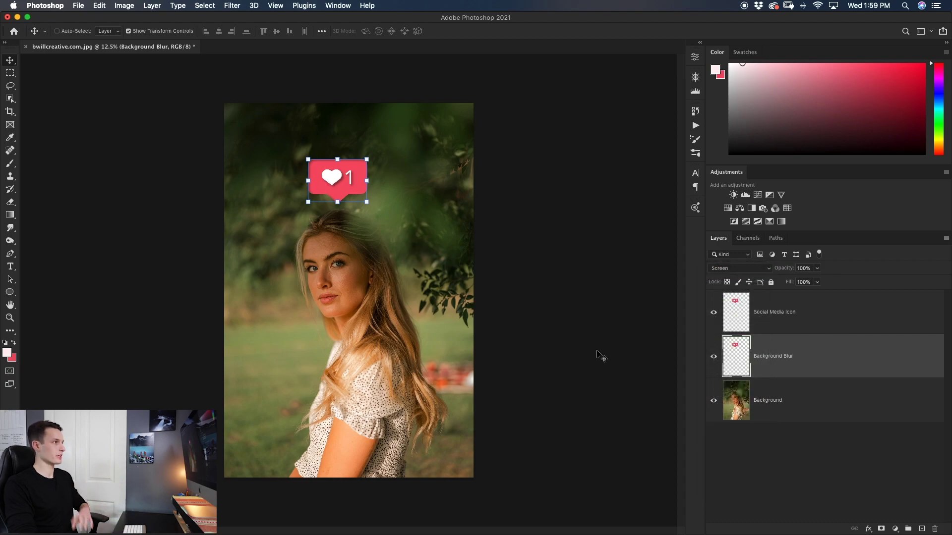
pyautogui.click(232, 5)
# - Apply a soft Gaussian blur to the Background Blur layer
pyautogui.moveTo(268, 143)
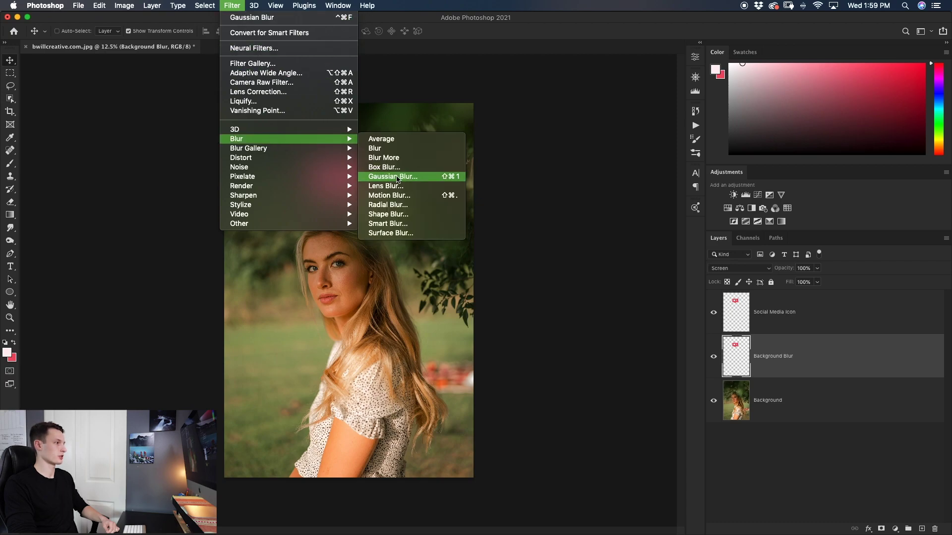
pyautogui.click(394, 176)
pyautogui.moveTo(156, 322); pyautogui.dragTo(195, 321)
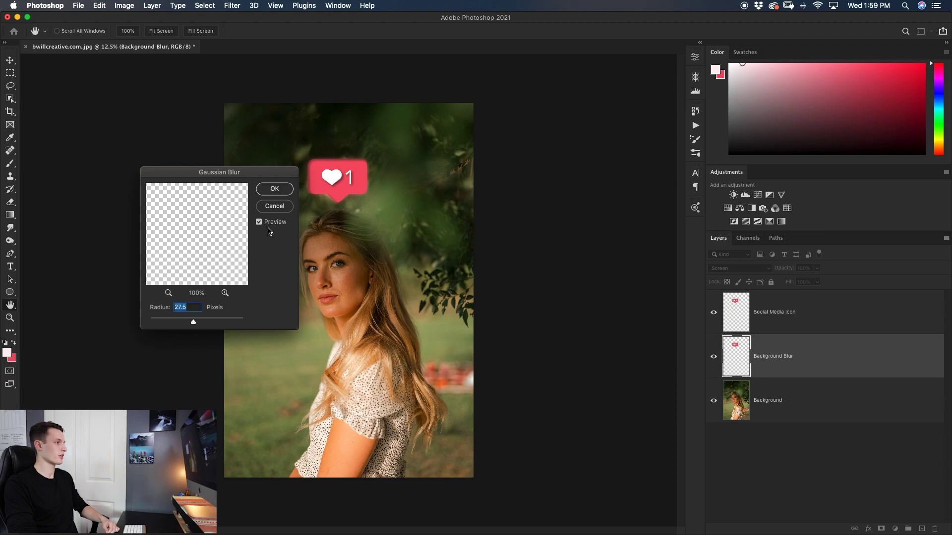
pyautogui.click(278, 193)
pyautogui.press('v')
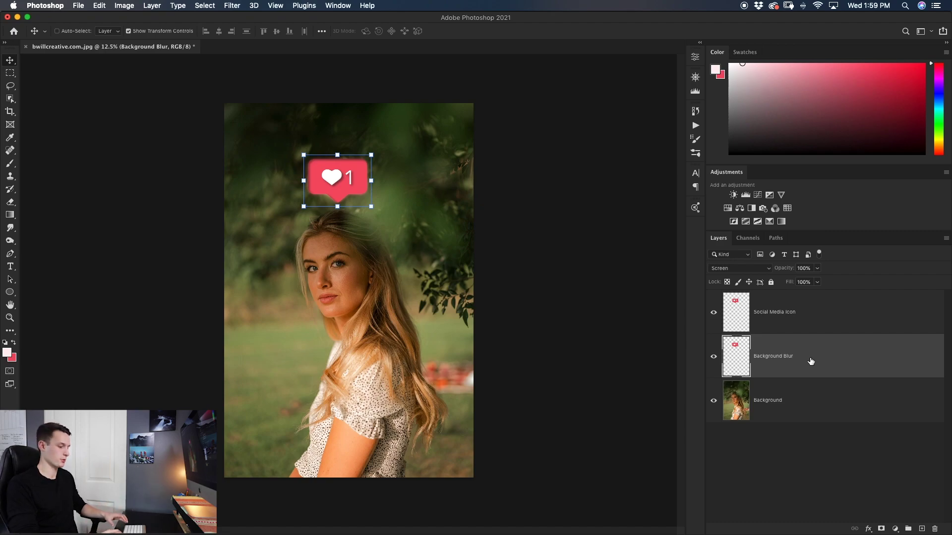
# - Duplicate the glow layer and Gaussian-blur the copy at 64.8 pixels
pyautogui.press('super+j')
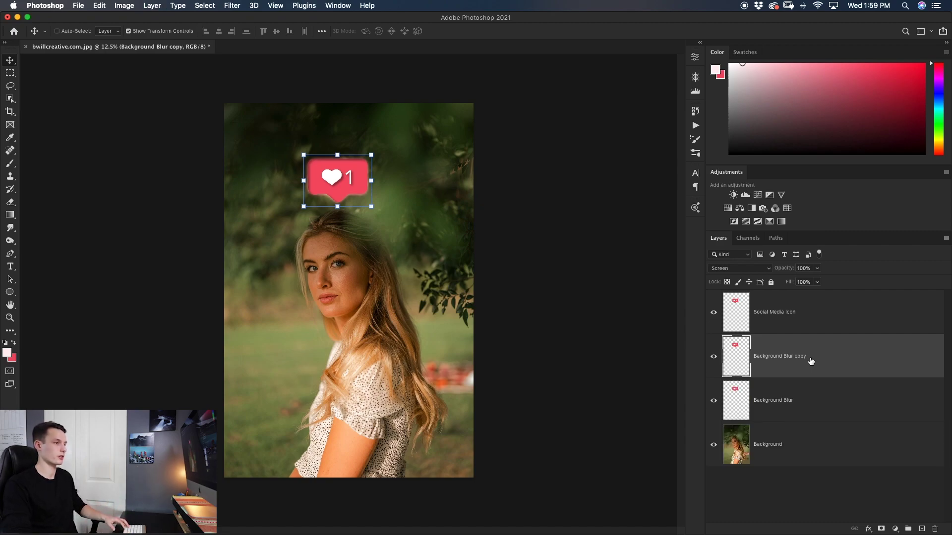
pyautogui.click(232, 6)
pyautogui.moveTo(276, 140)
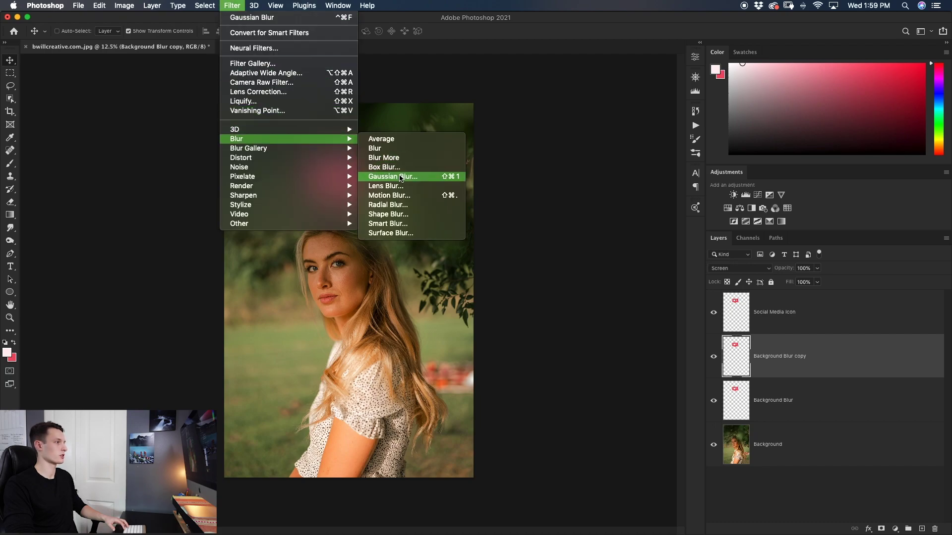
pyautogui.click(401, 177)
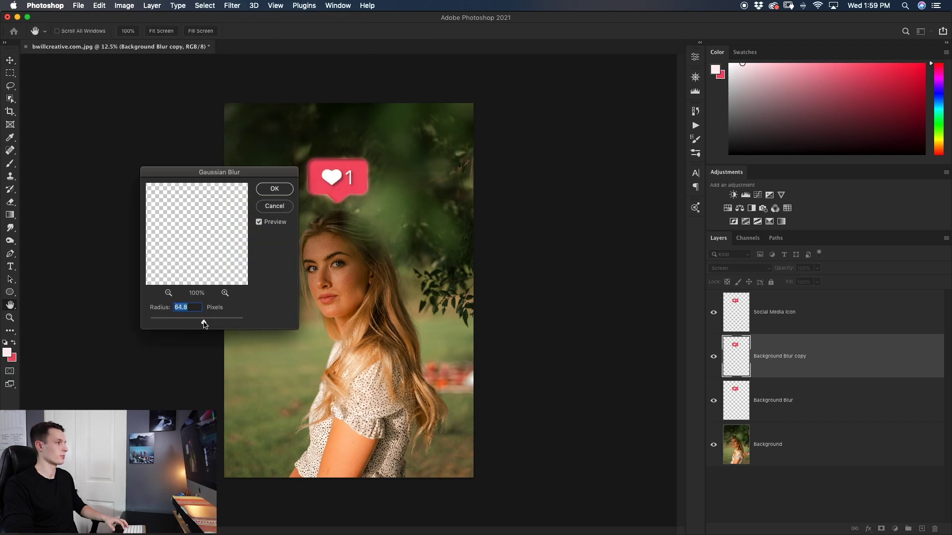
pyautogui.click(270, 193)
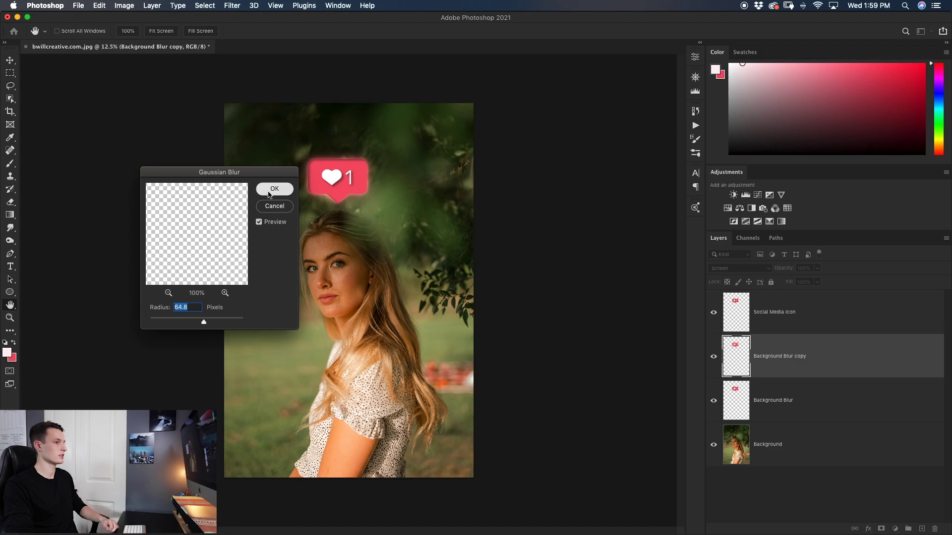
pyautogui.press('v')
# - Duplicate the glow layer again and Gaussian-blur it at 150.1 pixels
pyautogui.press('super+j')
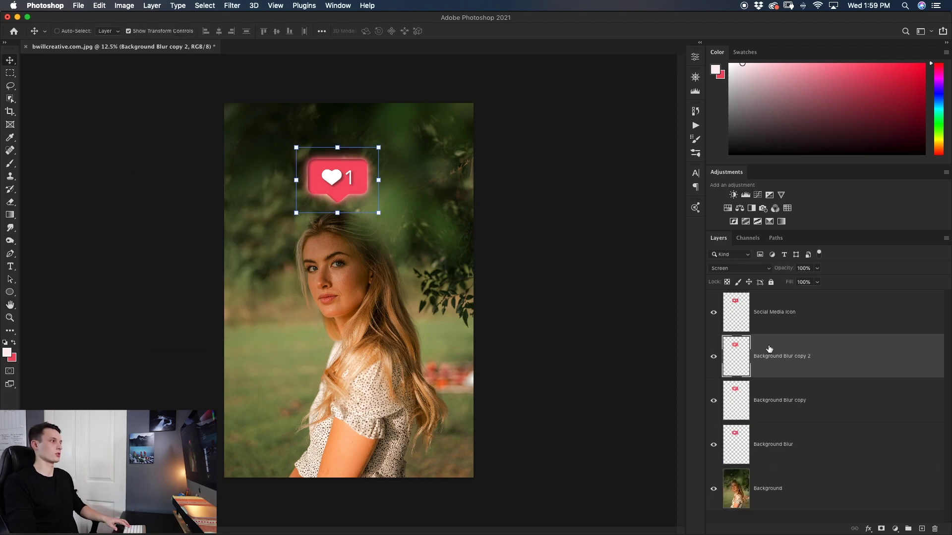
pyautogui.click(241, 7)
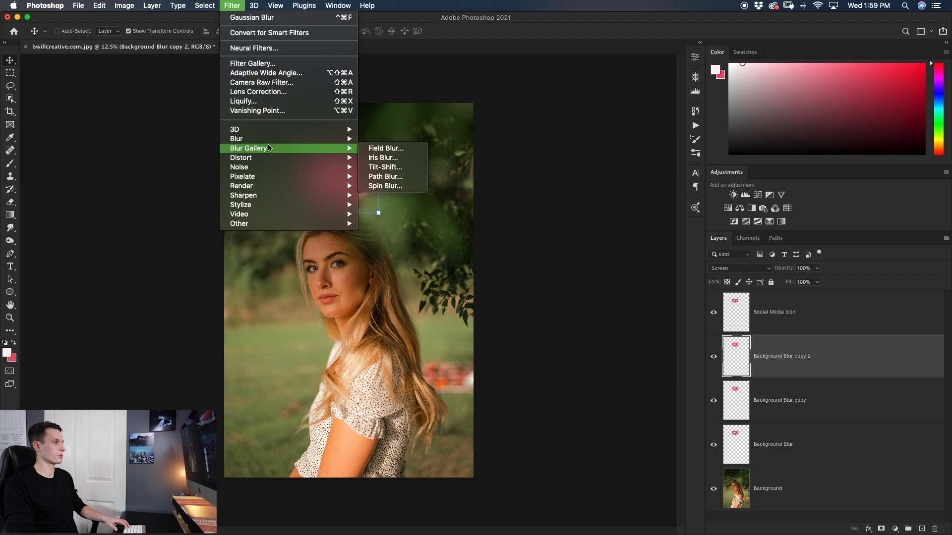
pyautogui.moveTo(323, 139)
pyautogui.click(423, 177)
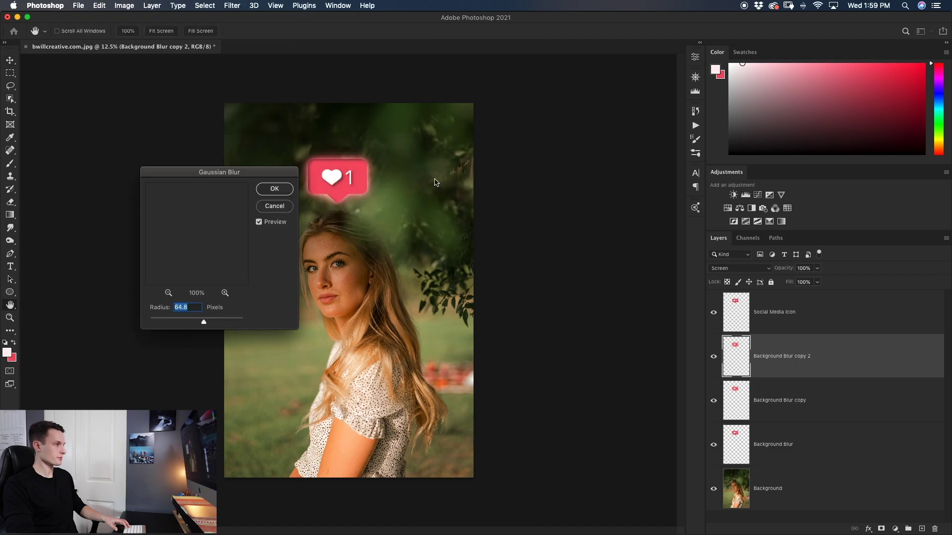
pyautogui.moveTo(203, 323); pyautogui.dragTo(218, 323)
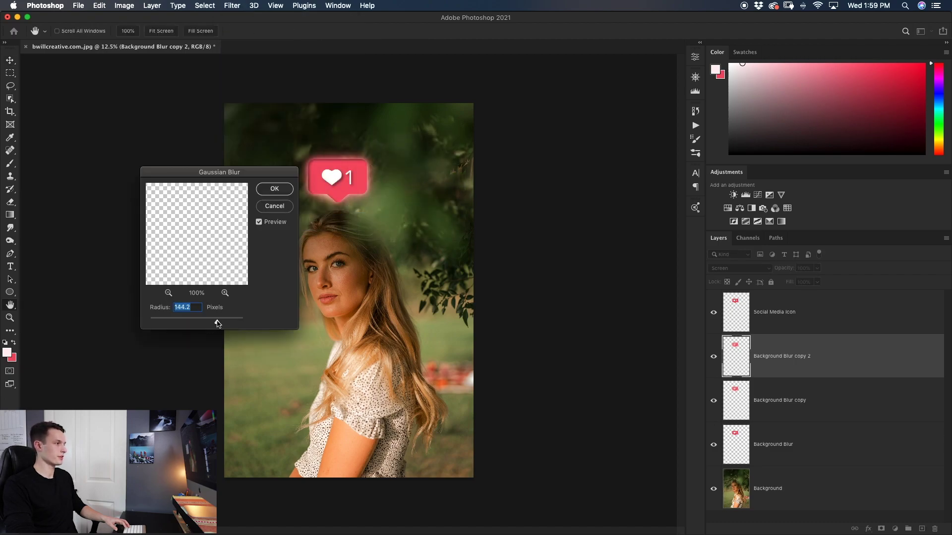
pyautogui.click(274, 189)
pyautogui.press('v')
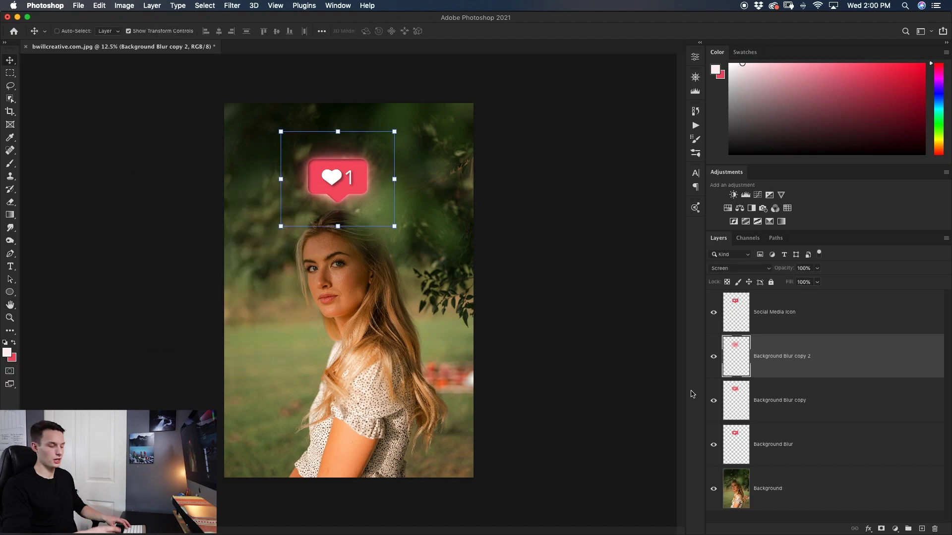
# - Make a third copy and Gaussian-blur it at 284.5 pixels
pyautogui.press('super+j')
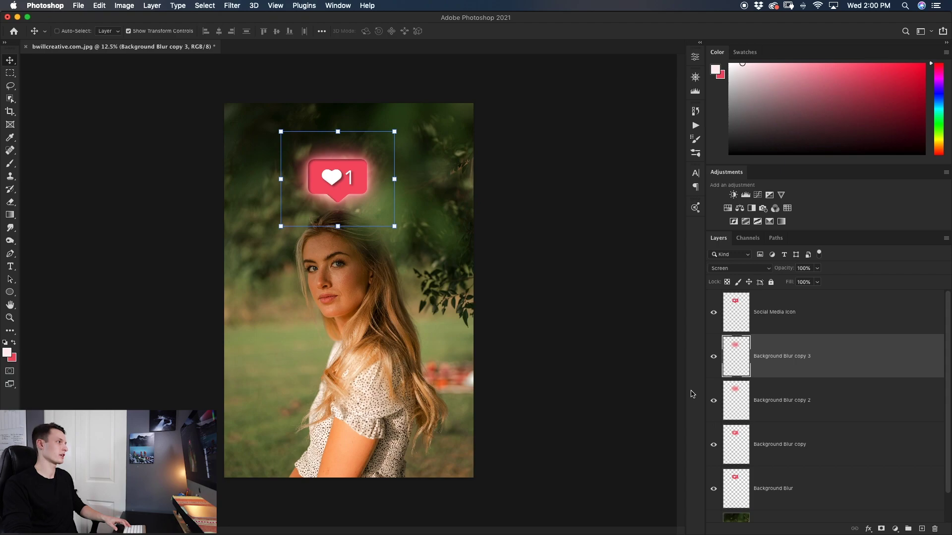
pyautogui.click(232, 5)
pyautogui.moveTo(320, 142)
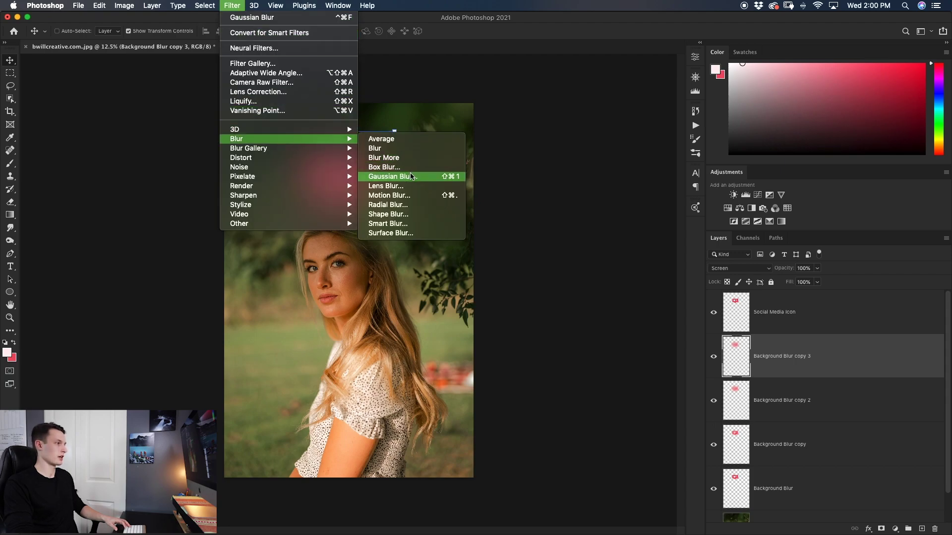
pyautogui.click(392, 176)
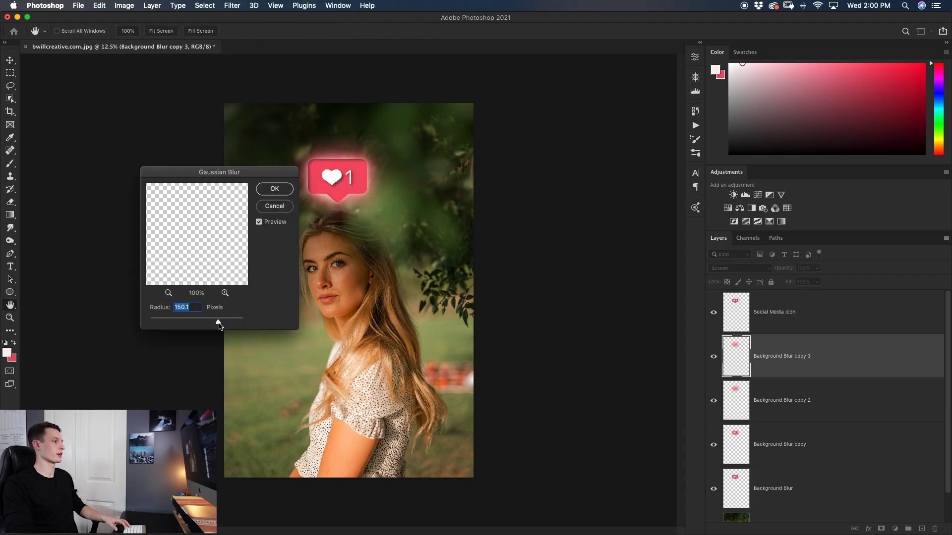
pyautogui.moveTo(219, 324); pyautogui.dragTo(230, 324)
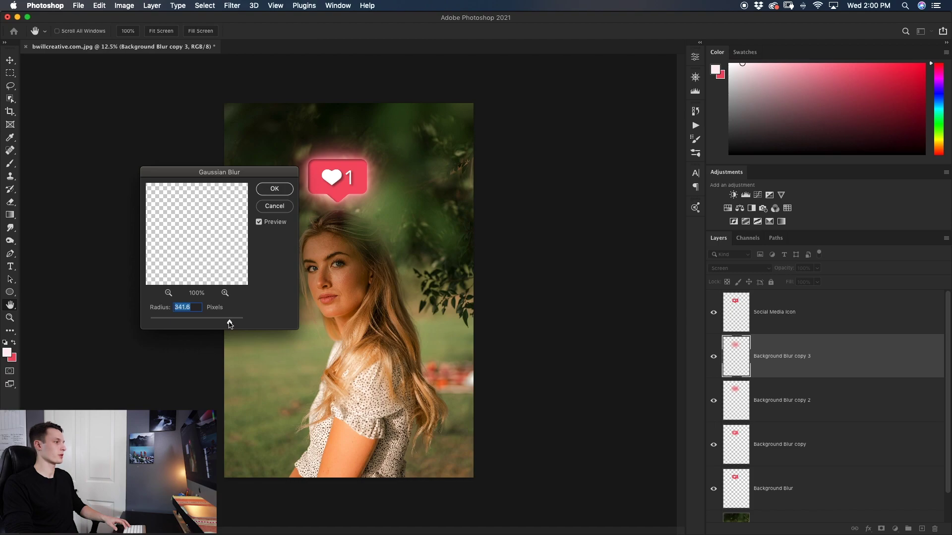
pyautogui.click(275, 189)
pyautogui.press('v')
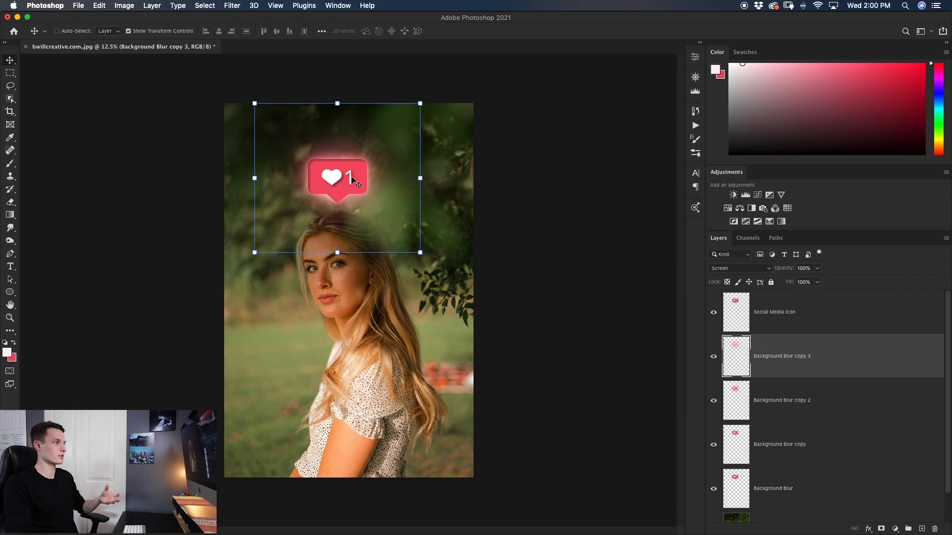
pyautogui.click(842, 317)
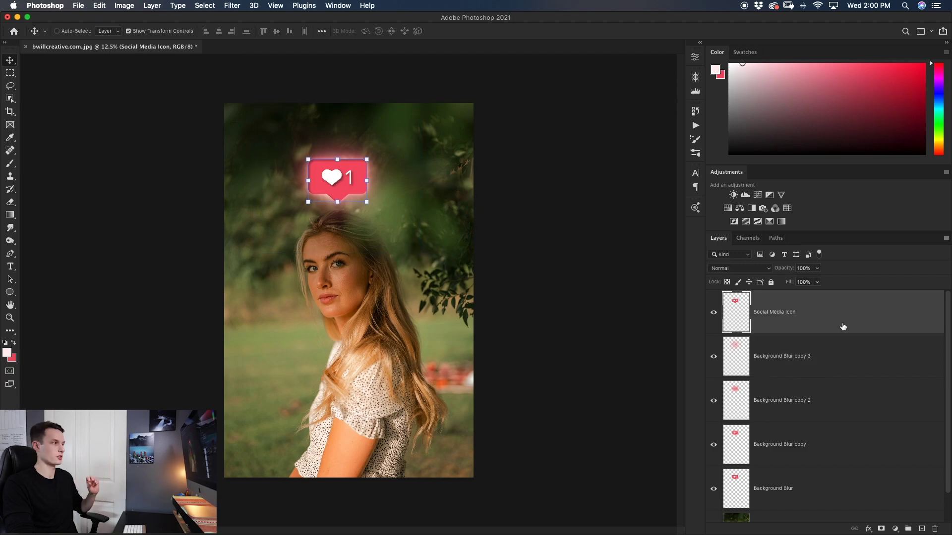
# - Group the four glow layers into a folder named 'Background Blurs'
pyautogui.click(826, 355)
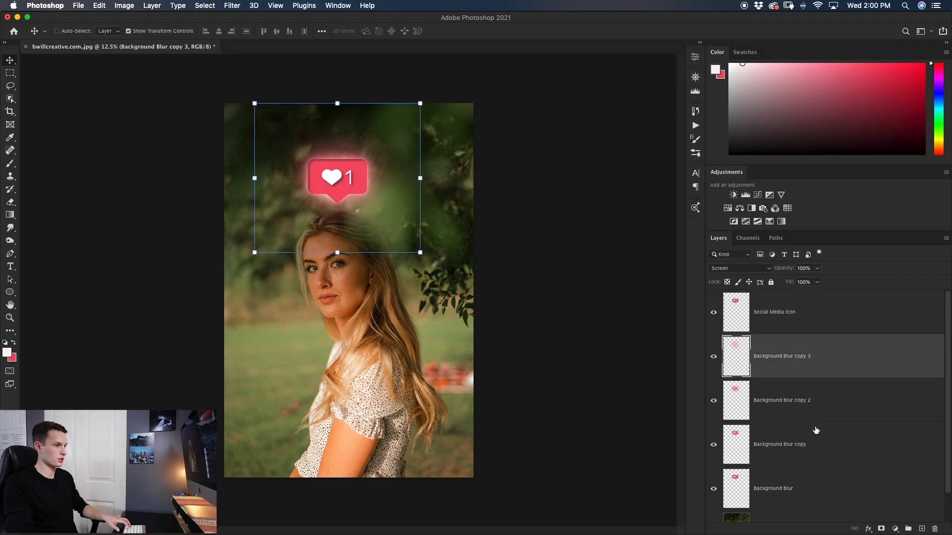
pyautogui.keyDown('shift'); pyautogui.click(813, 500); pyautogui.keyUp('shift')
pyautogui.press('super+g')
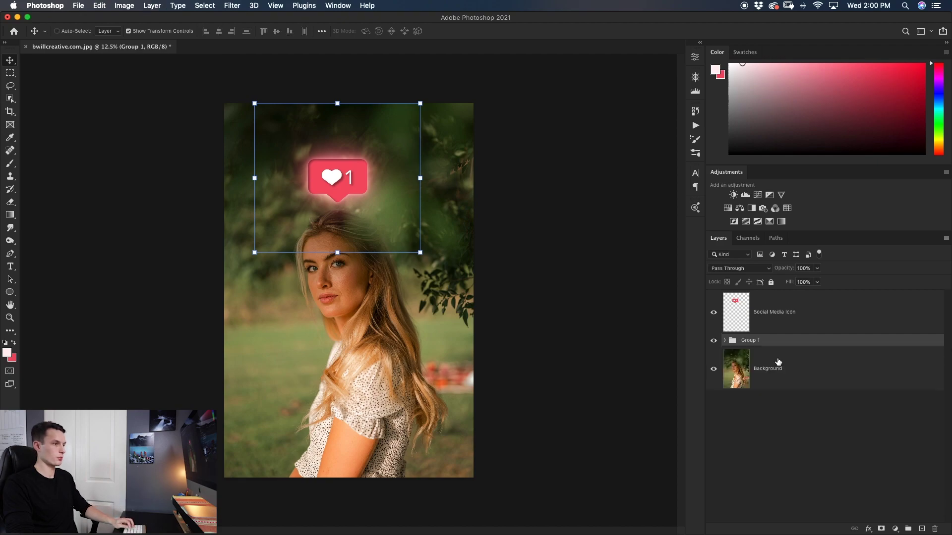
pyautogui.doubleClick(750, 340)
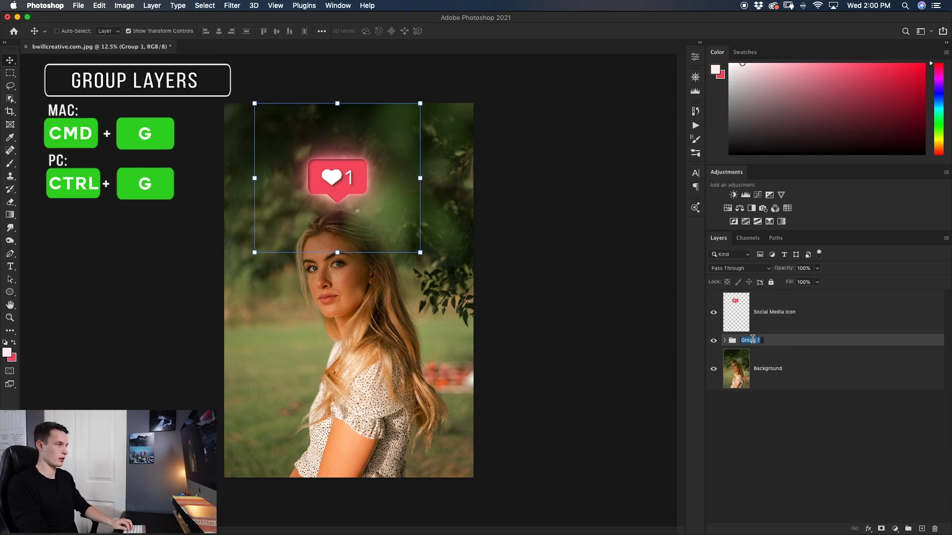
pyautogui.write('Ba')
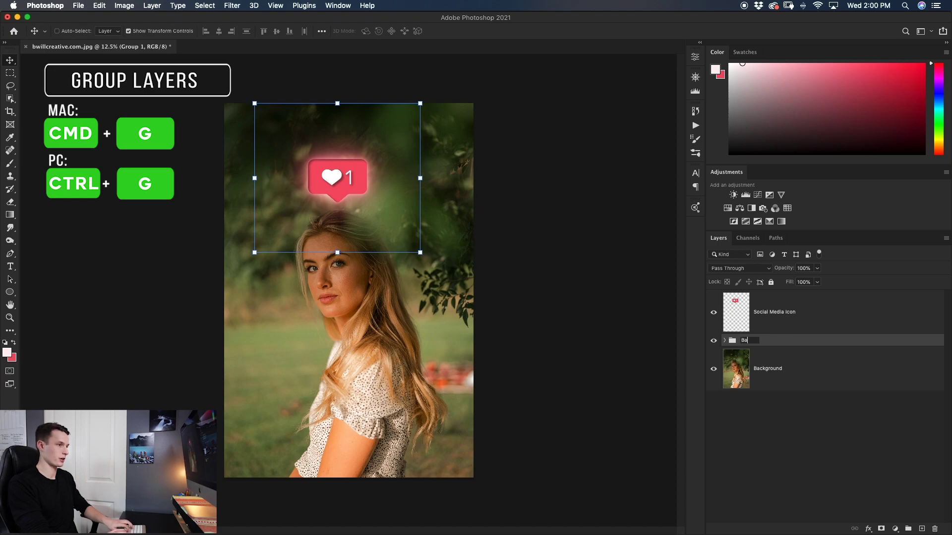
pyautogui.write('ckground Blurs')
pyautogui.press('Return')
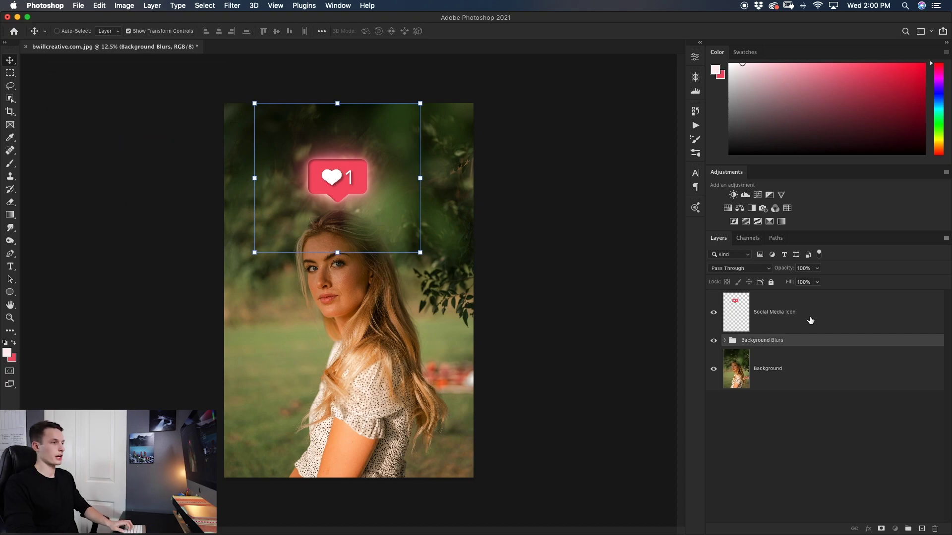
pyautogui.click(810, 320)
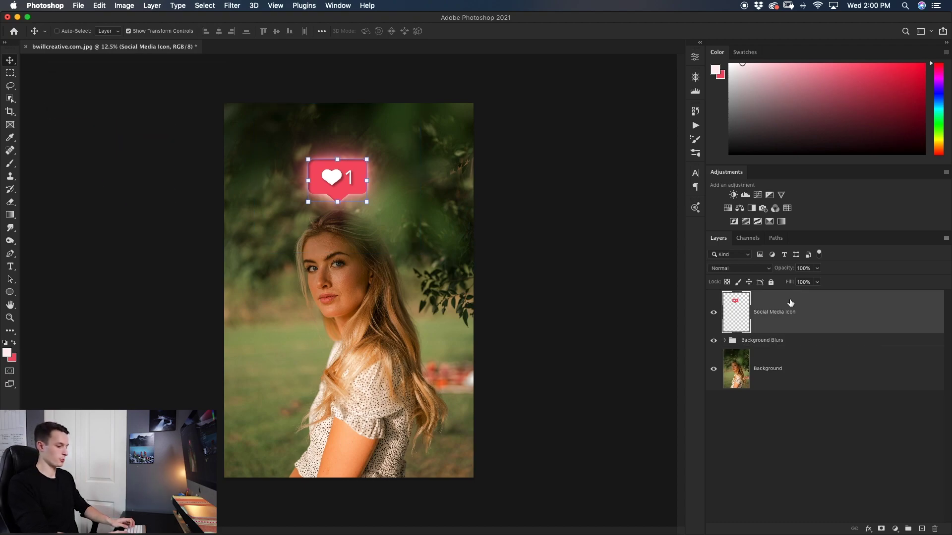
# - Duplicate the Social Media Icon layer and set the copy to Overlay blending
pyautogui.press('super+j')
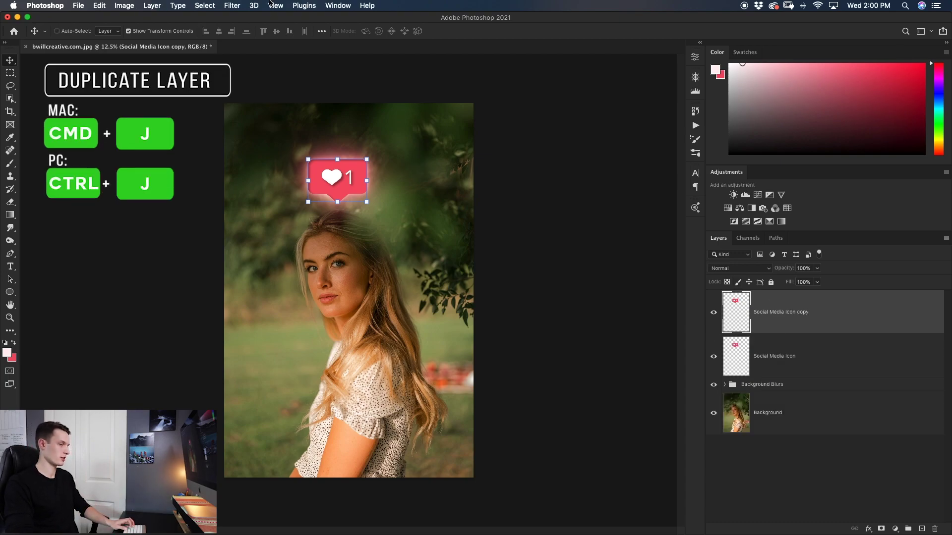
pyautogui.click(747, 271)
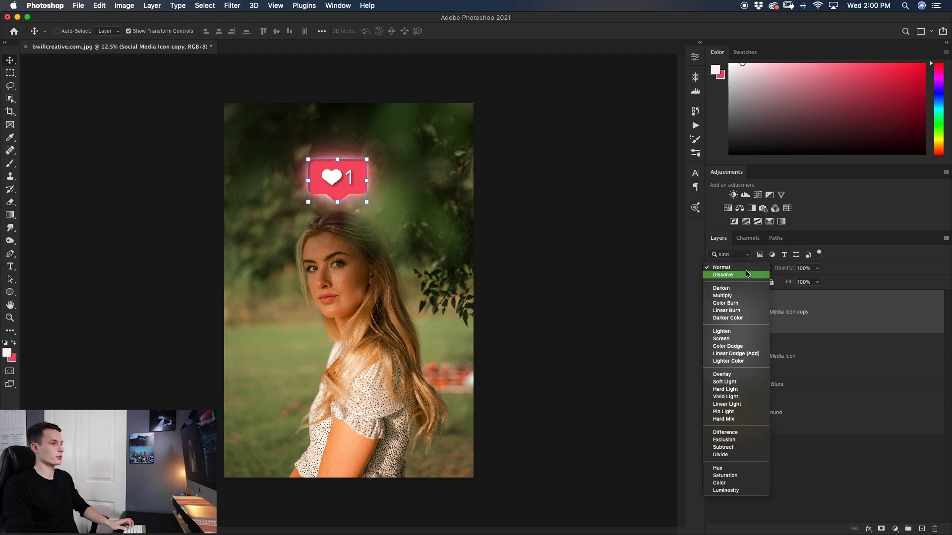
pyautogui.click(731, 374)
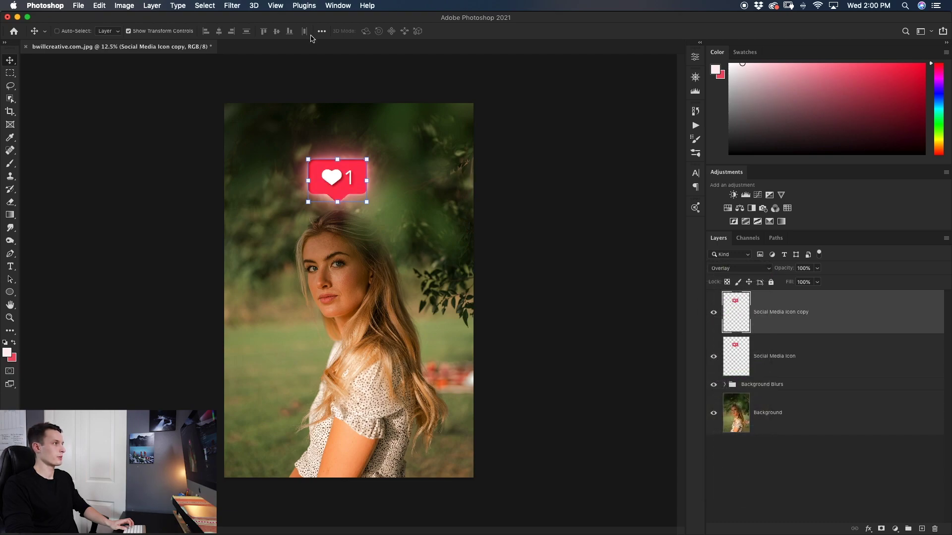
# - Apply a 40.2-pixel Gaussian blur to the Social Media Icon copy
pyautogui.click(233, 7)
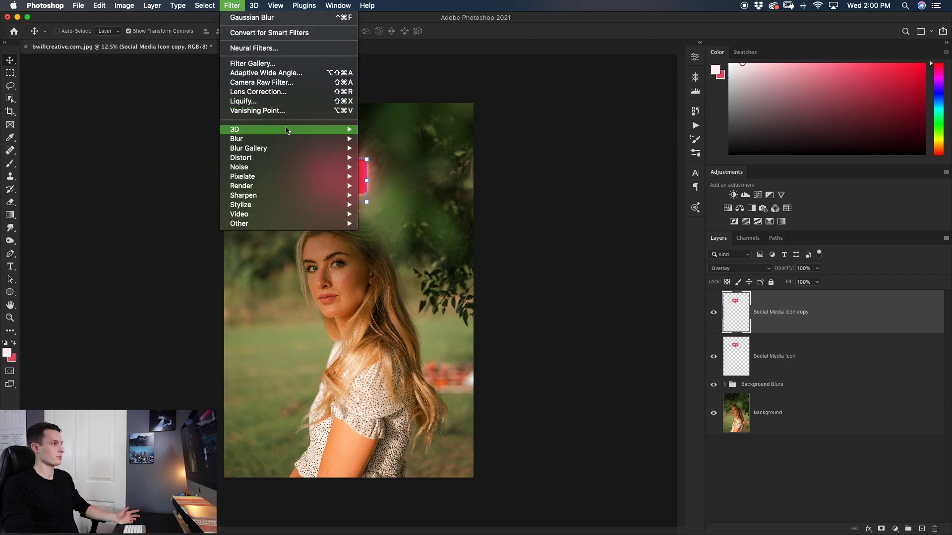
pyautogui.moveTo(285, 139)
pyautogui.click(423, 177)
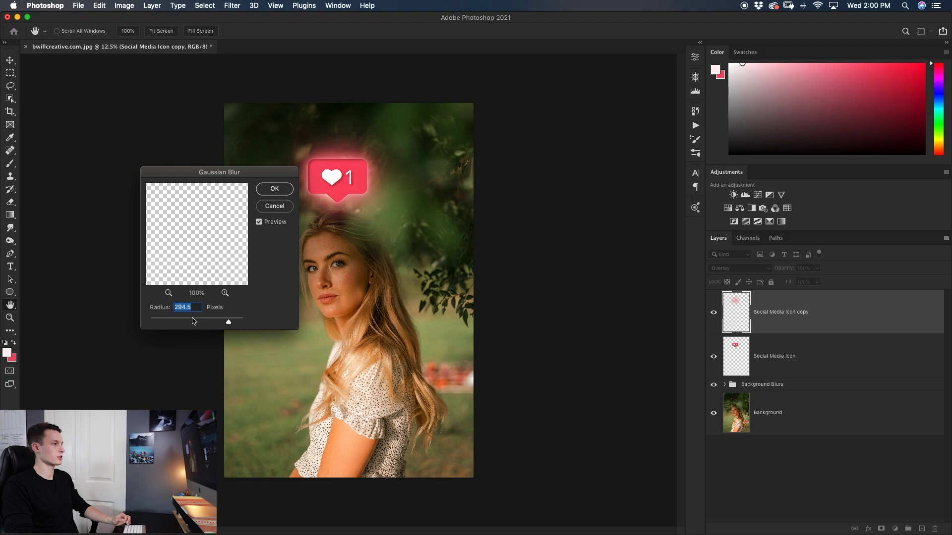
pyautogui.moveTo(168, 323); pyautogui.dragTo(198, 322)
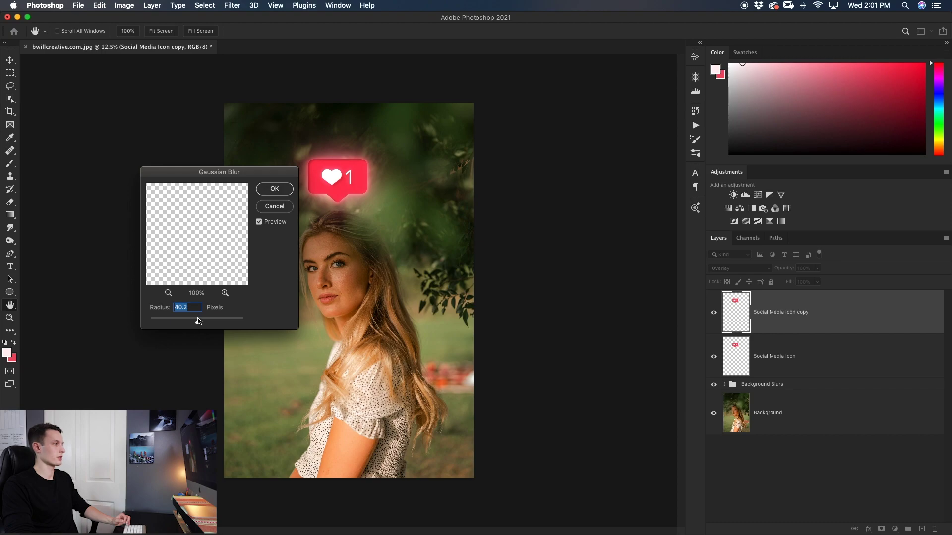
pyautogui.click(272, 190)
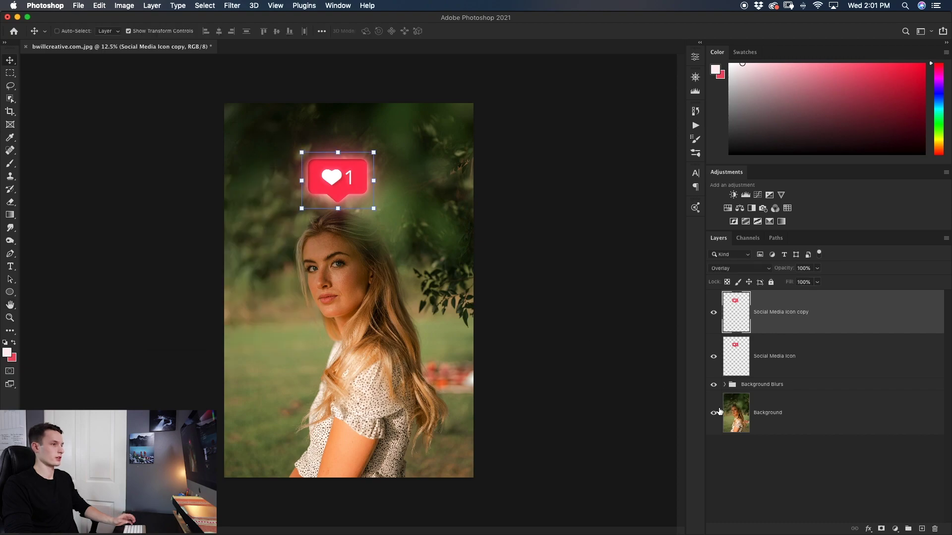
pyautogui.keyDown('super'); pyautogui.click(821, 330); pyautogui.keyUp('super')
# - Group the two heart icon layers into a group named 'Front Blur'
pyautogui.click(813, 322)
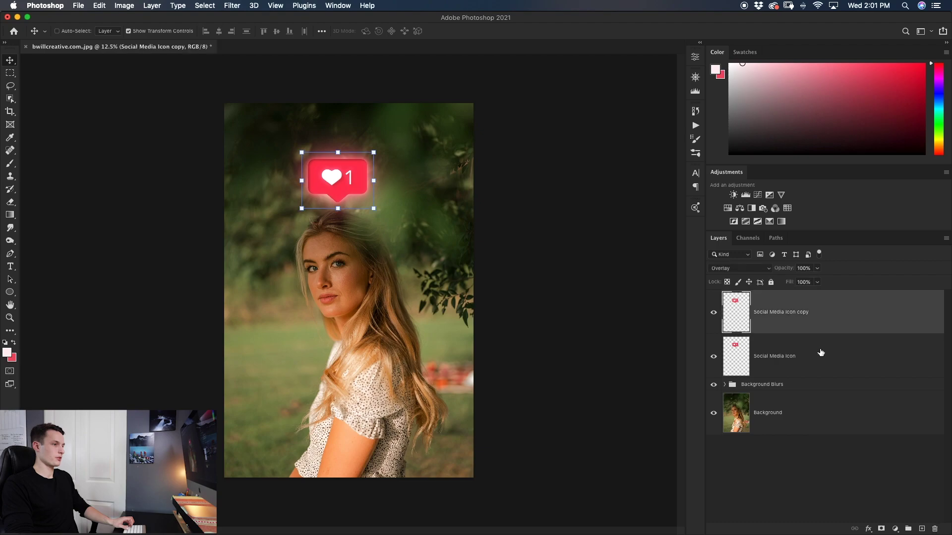
pyautogui.keyDown('super'); pyautogui.click(821, 353); pyautogui.keyUp('super')
pyautogui.press('super+g')
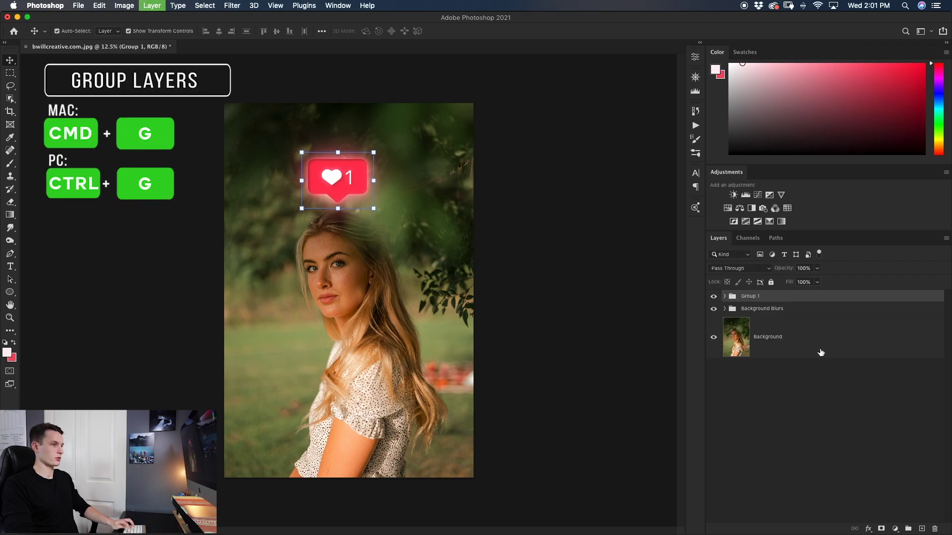
pyautogui.doubleClick(750, 296)
pyautogui.write('Front')
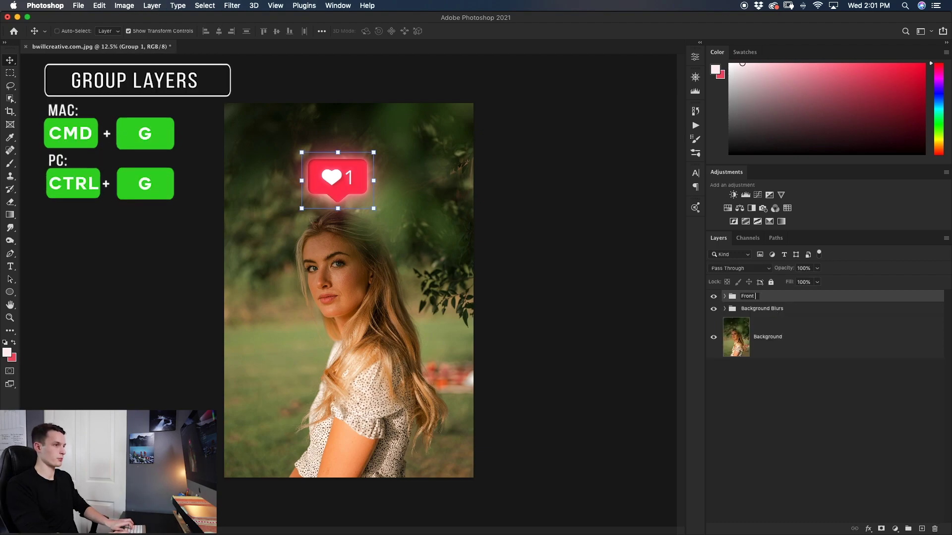
pyautogui.write(' Blur')
pyautogui.press('Return')
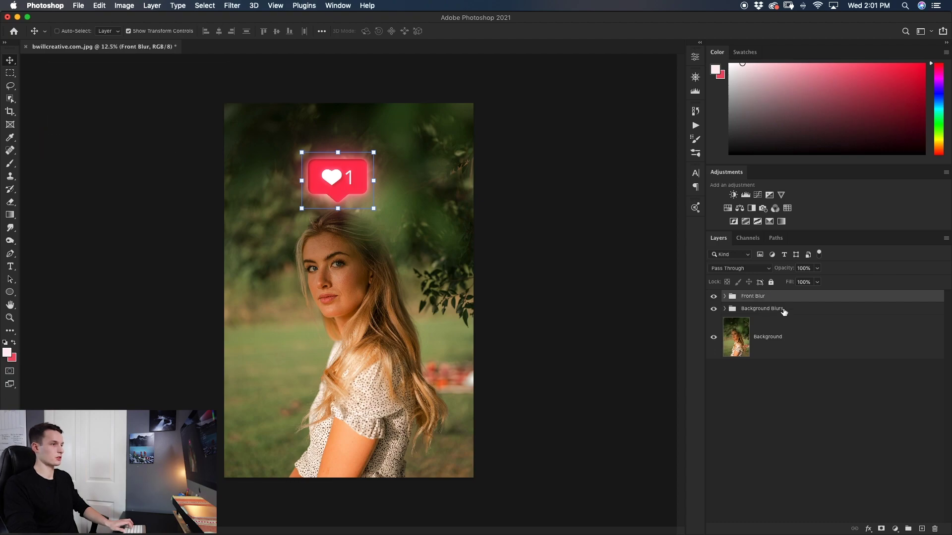
# - Group Front Blur with Background Blurs into a group named 'Social Icon'
pyautogui.keyDown('shift'); pyautogui.click(784, 311); pyautogui.keyUp('shift')
pyautogui.press('super+g')
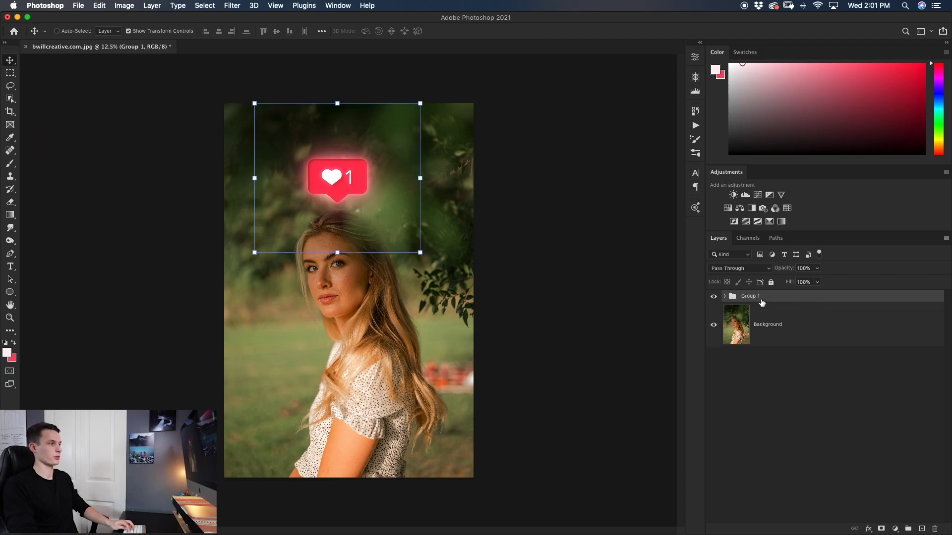
pyautogui.doubleClick(750, 296)
pyautogui.press('BackSpace')
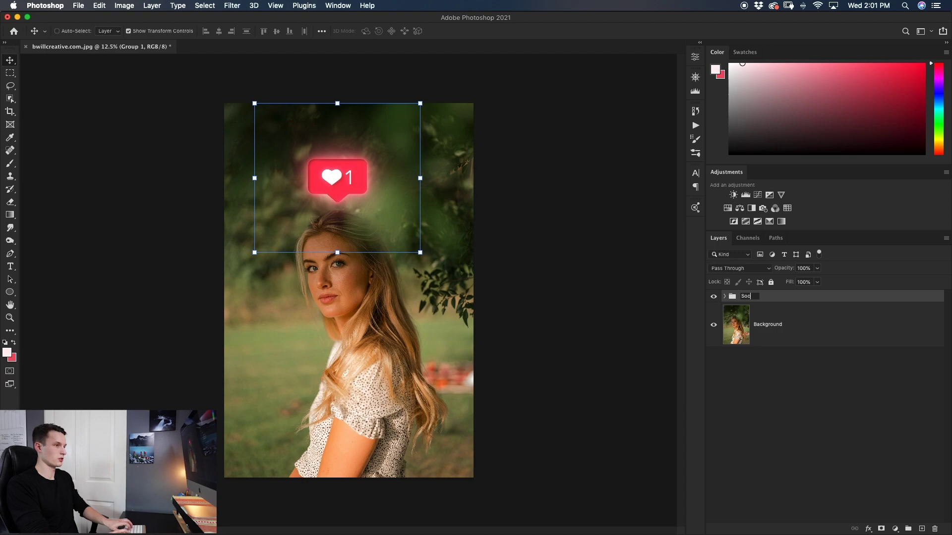
pyautogui.write('Social Icon')
pyautogui.click(785, 374)
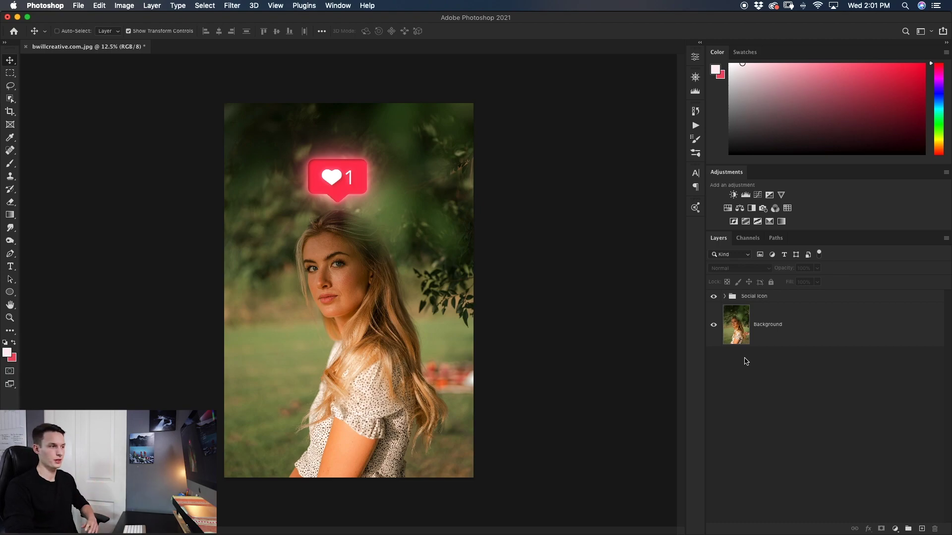
# - Duplicate the Background photo as a layer named 'Subject'
pyautogui.click(782, 344)
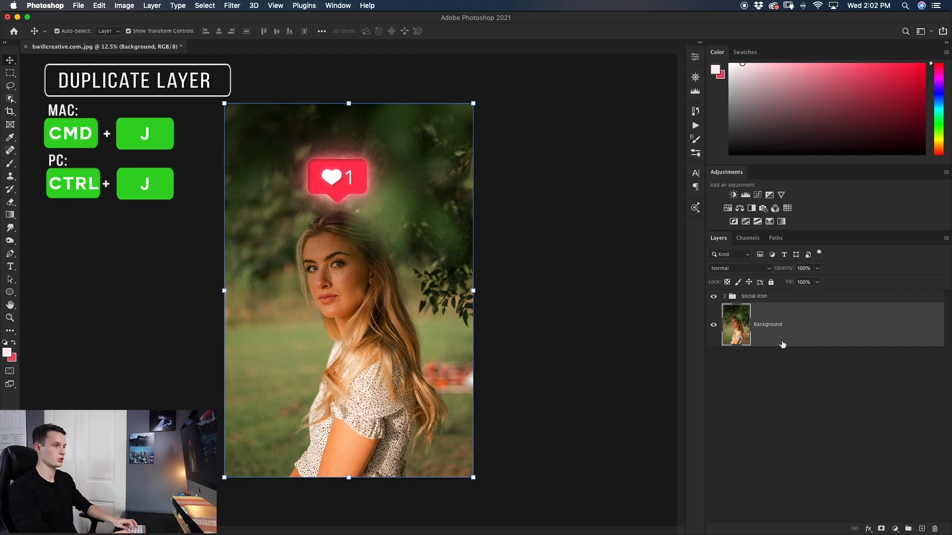
pyautogui.press('super+j')
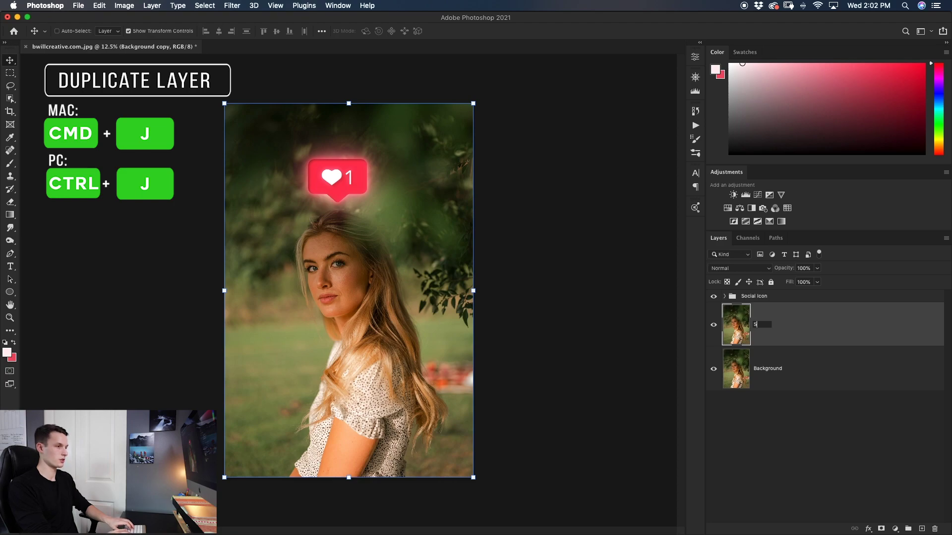
pyautogui.write('Subject')
pyautogui.press('Return')
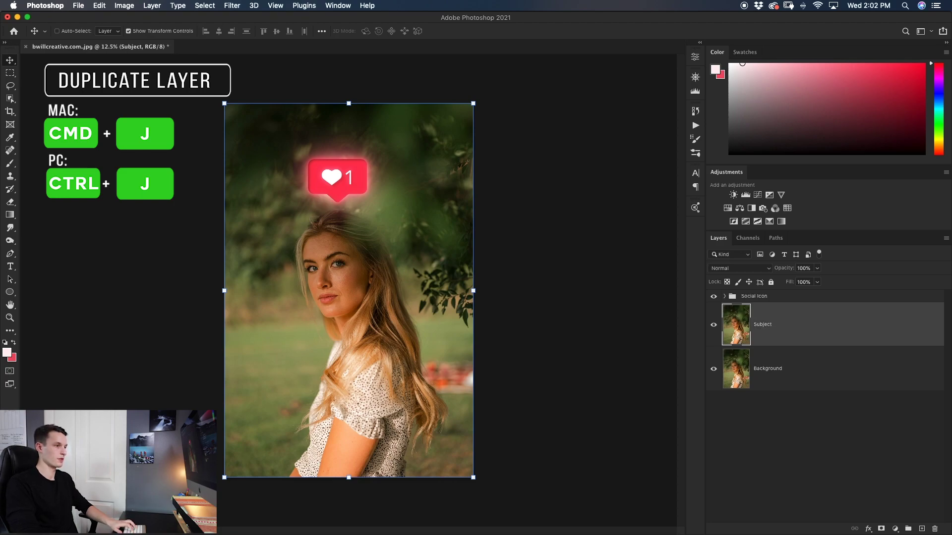
pyautogui.click(794, 382)
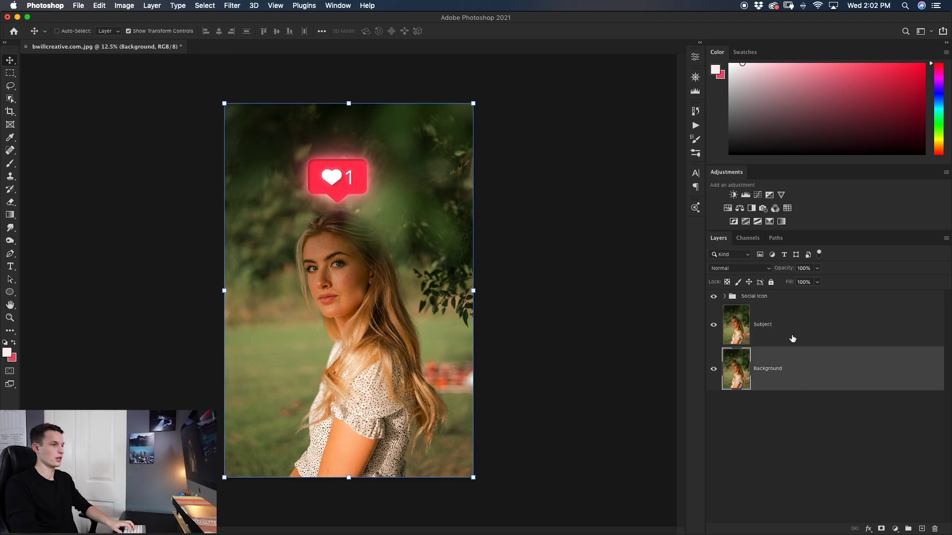
pyautogui.click(793, 338)
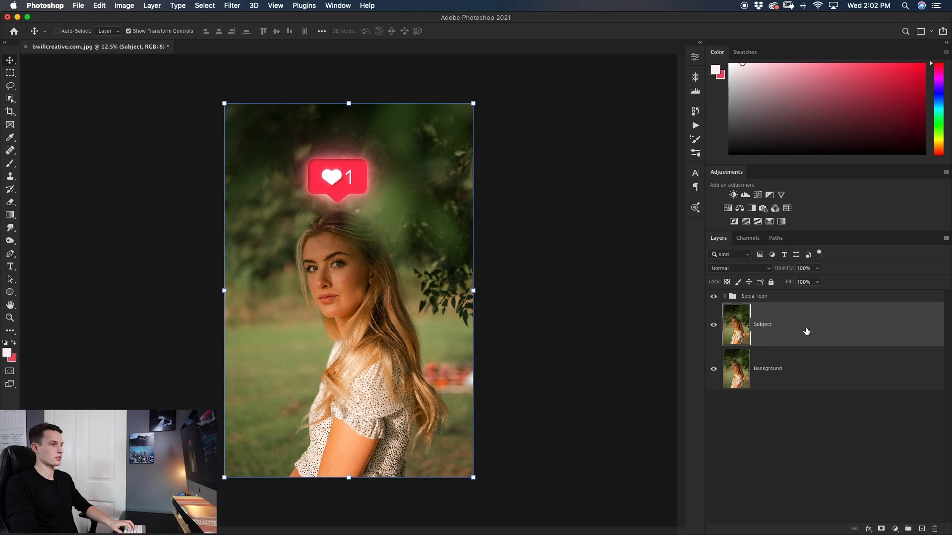
# - Select the woman with Select Subject and add a layer mask to Subject
pyautogui.click(695, 58)
pyautogui.scroll(-4, 615, 149)
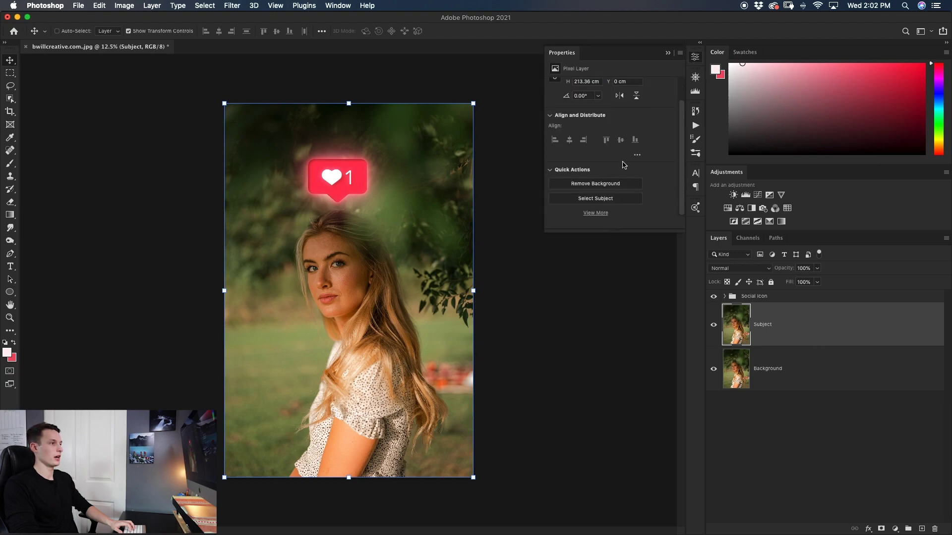
pyautogui.click(609, 199)
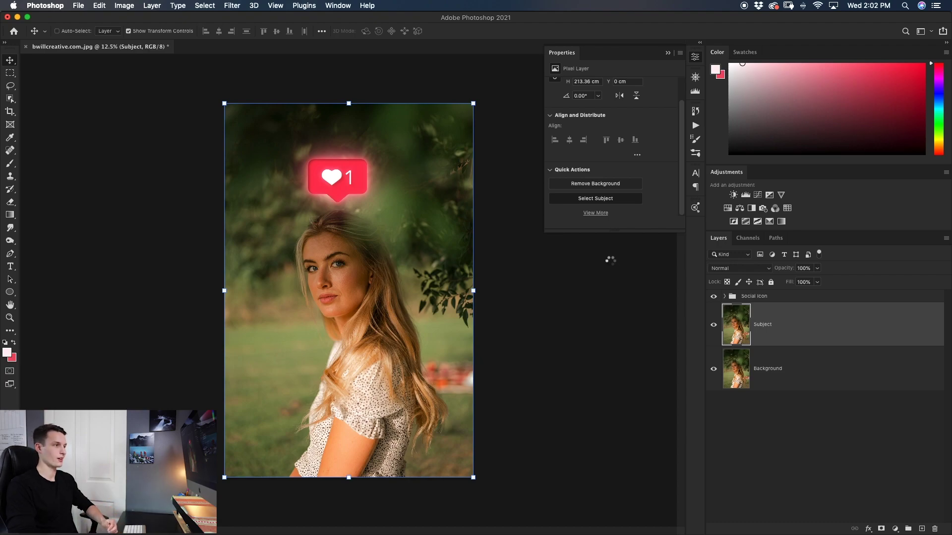
pyautogui.click(612, 266)
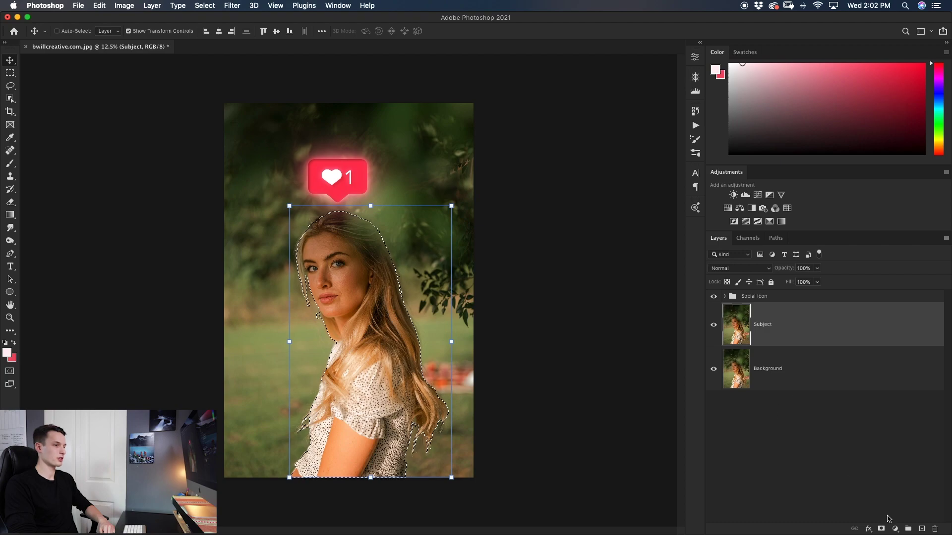
pyautogui.click(881, 529)
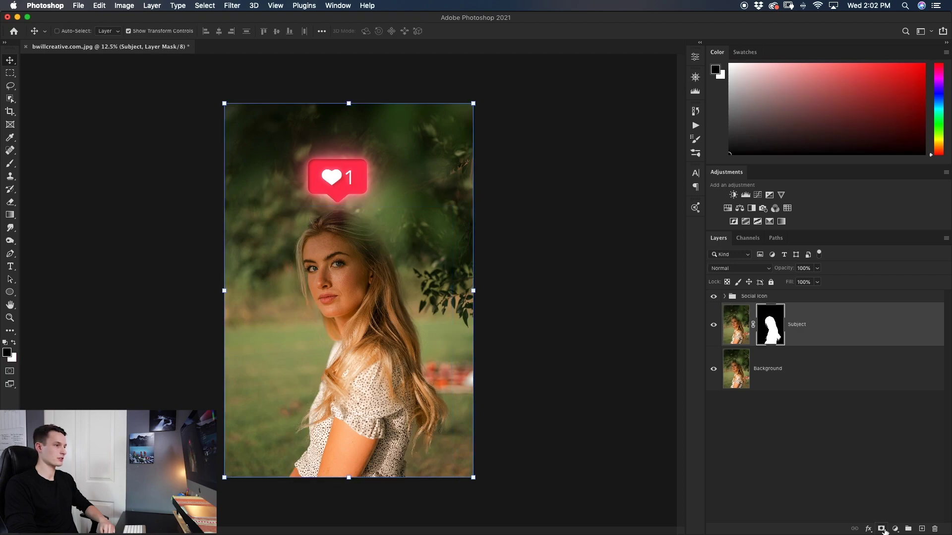
pyautogui.press('b')
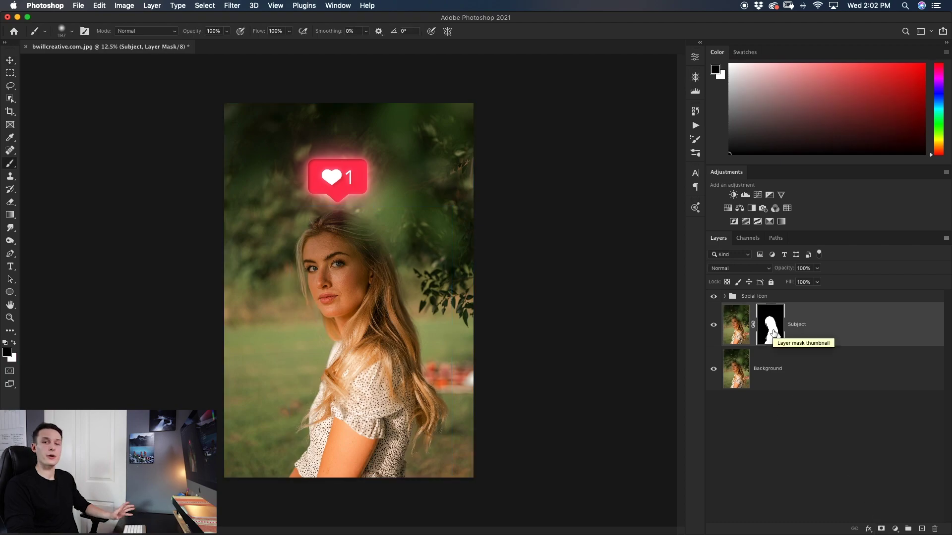
pyautogui.click(821, 381)
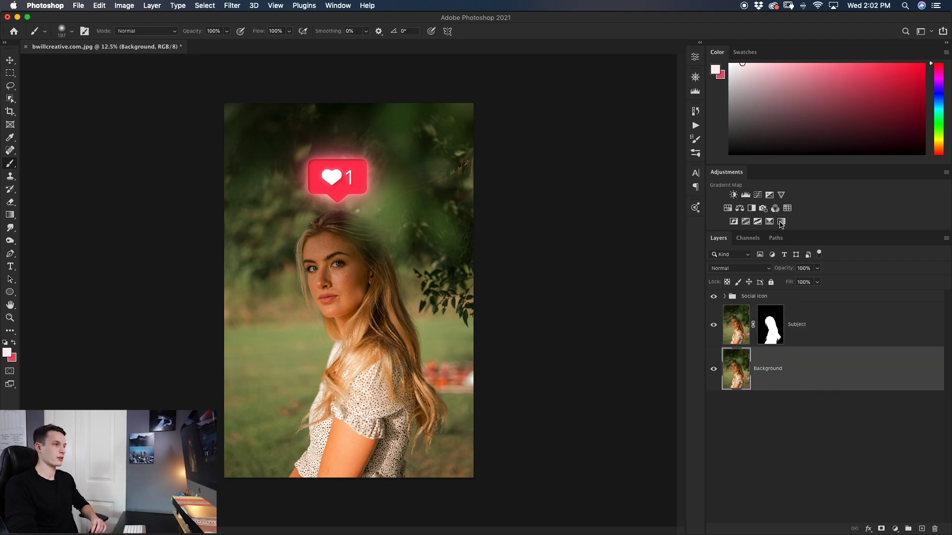
# - Add a darkening Exposure above Background, and an Exposure 2 clipped to Subject at -2.30
pyautogui.click(770, 195)
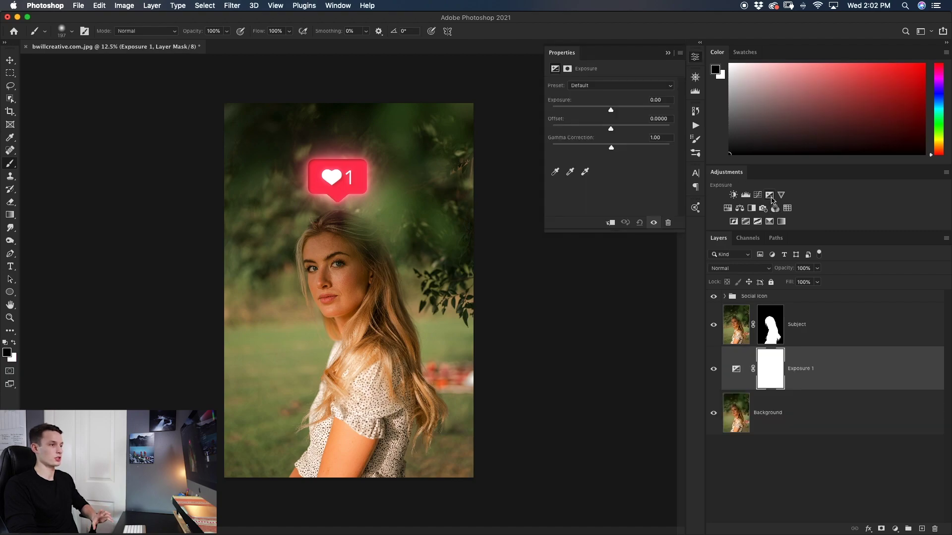
pyautogui.moveTo(610, 109); pyautogui.dragTo(595, 111)
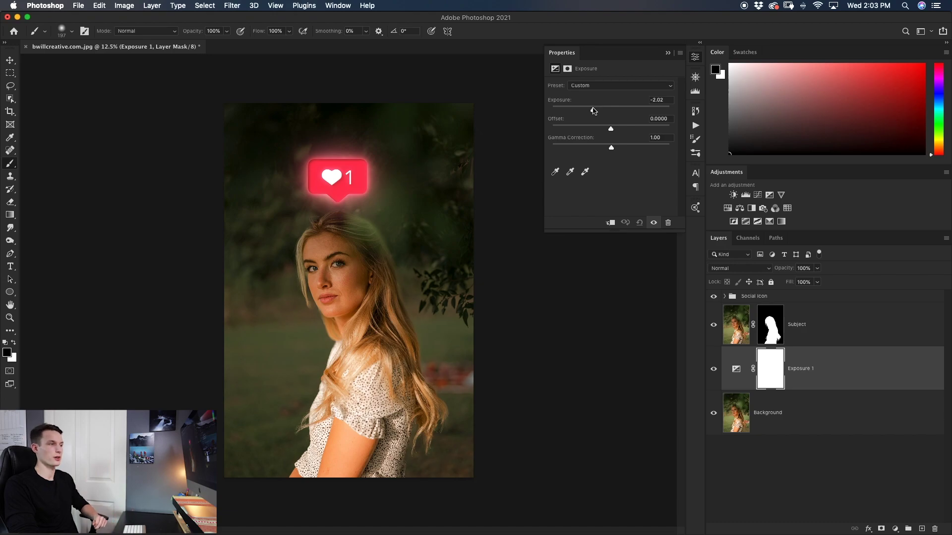
pyautogui.click(834, 342)
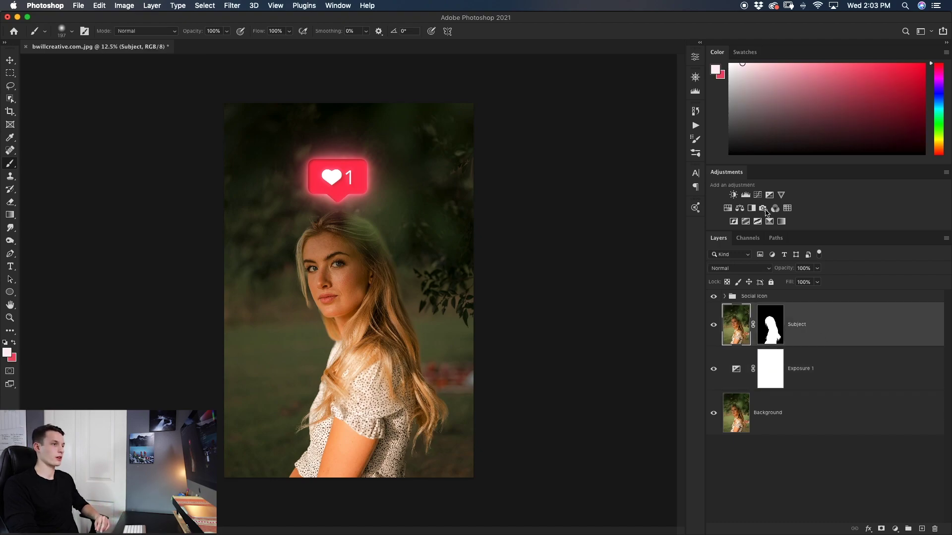
pyautogui.click(770, 196)
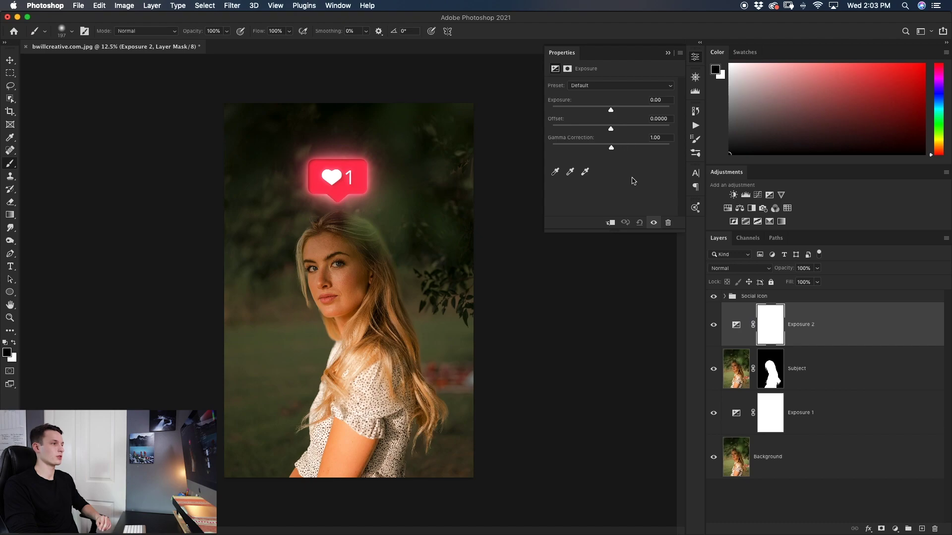
pyautogui.click(611, 224)
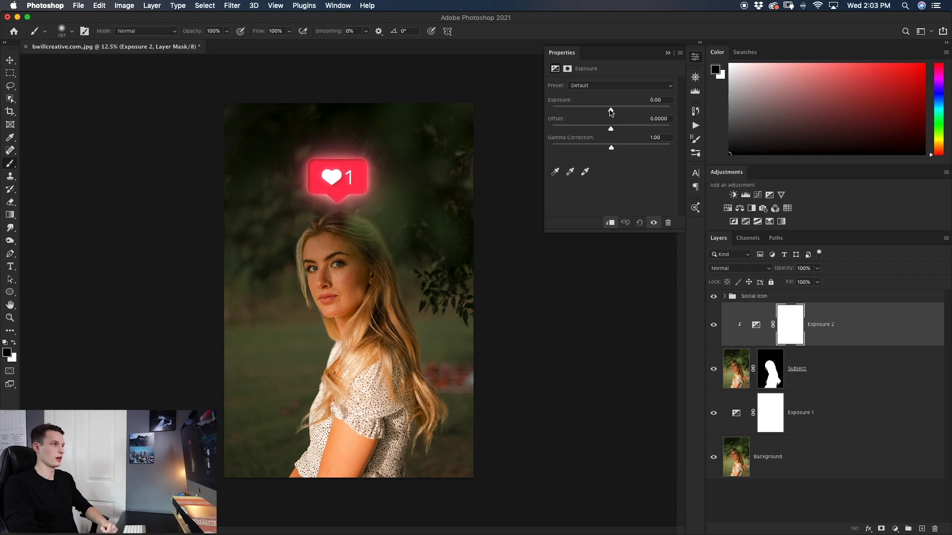
pyautogui.moveTo(611, 111); pyautogui.dragTo(593, 112)
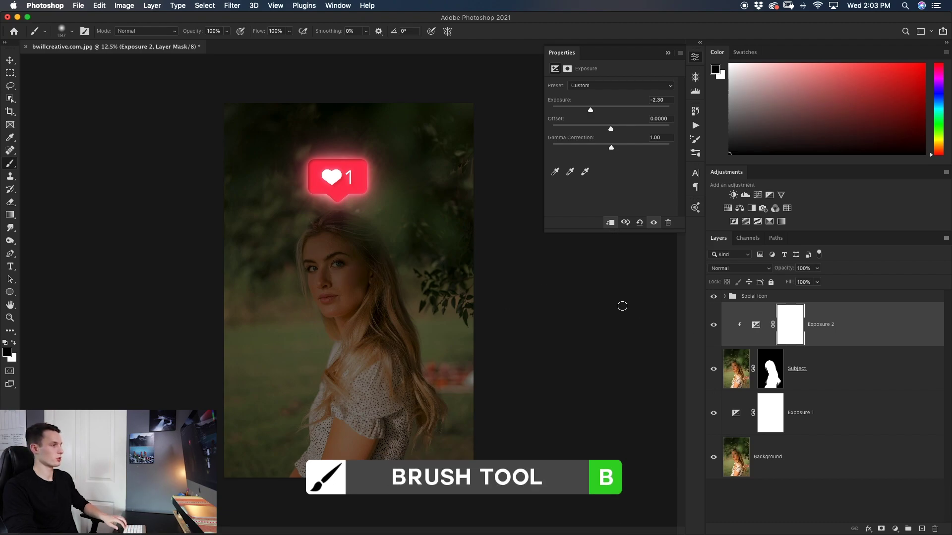
# - Paint black with a large soft brush on Exposure 2's mask to relight the face
pyautogui.press('d')
pyautogui.moveTo(337, 268)
pyautogui.mouseDown()
pyautogui.moveTo(366, 260)
pyautogui.moveTo(337, 257)
pyautogui.mouseUp()
pyautogui.click(331, 240)
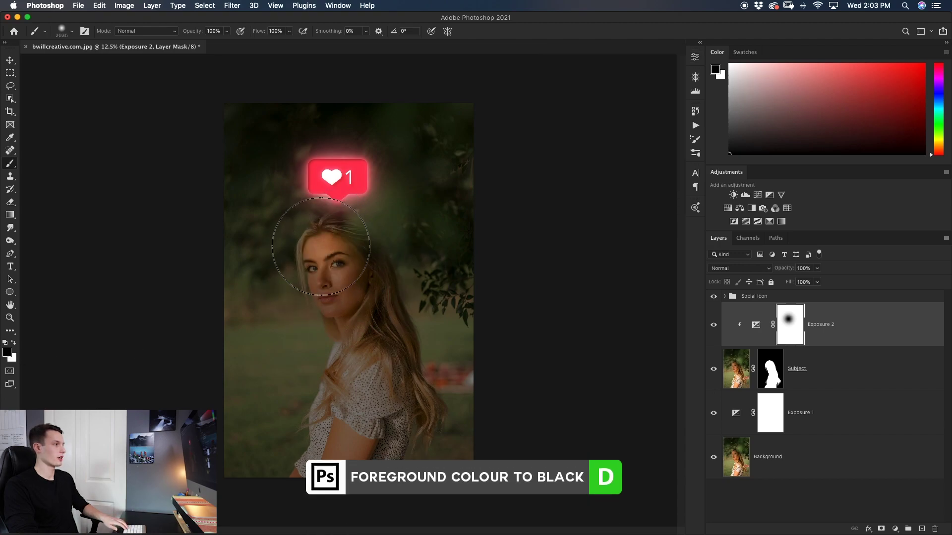
pyautogui.moveTo(340, 234); pyautogui.dragTo(354, 319)
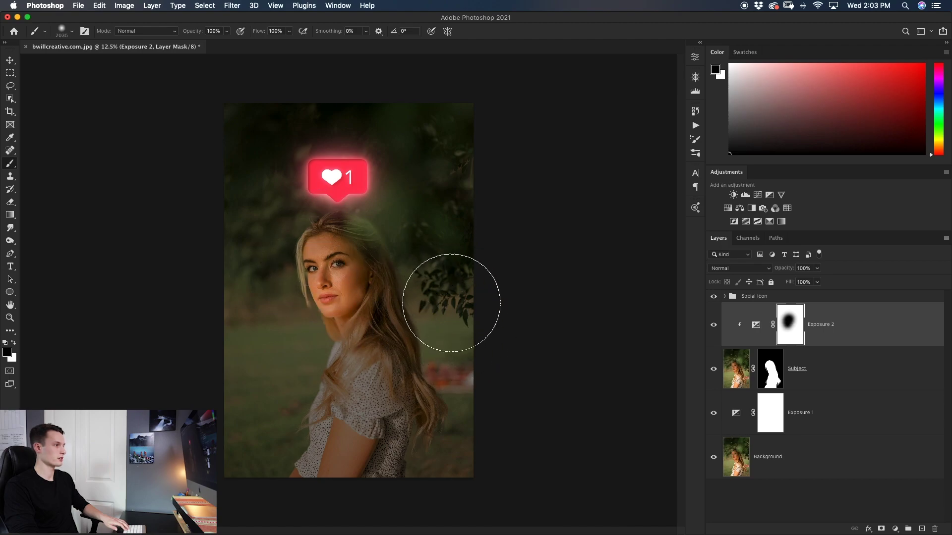
pyautogui.press('super+z')
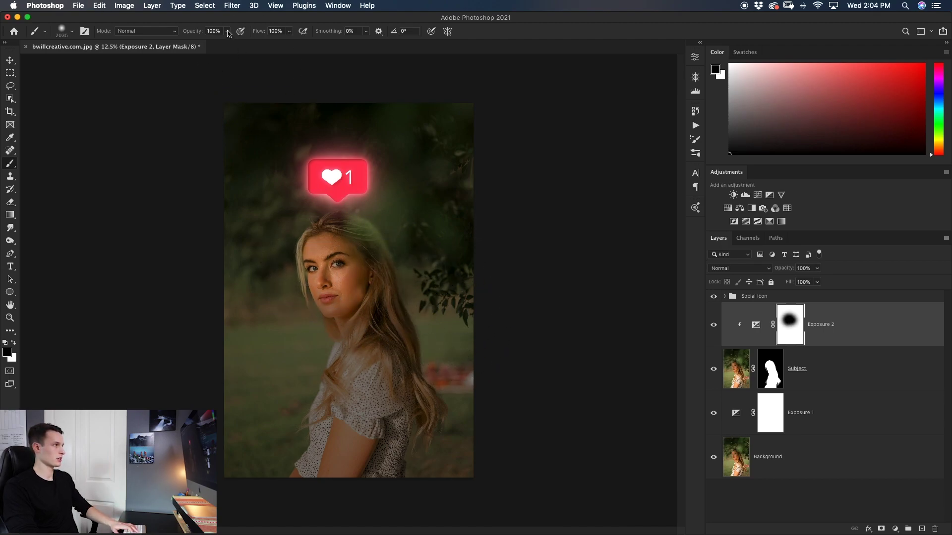
# - Lower brush opacity to 48% and gently brighten the neck and shoulder
pyautogui.click(226, 31)
pyautogui.moveTo(228, 43); pyautogui.dragTo(203, 44)
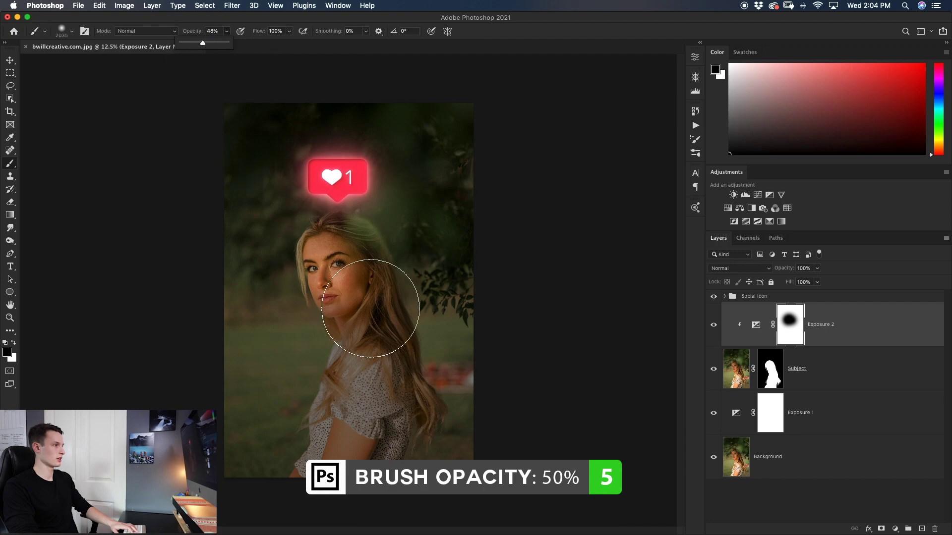
pyautogui.moveTo(393, 362); pyautogui.dragTo(359, 341)
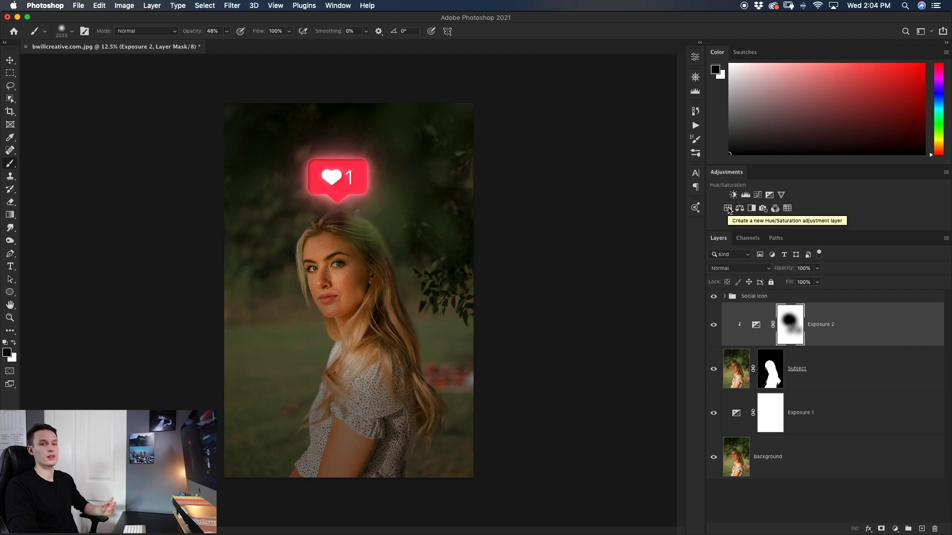
# - Add a colorized Hue/Saturation layer and copy the Subject mask onto it
pyautogui.click(728, 209)
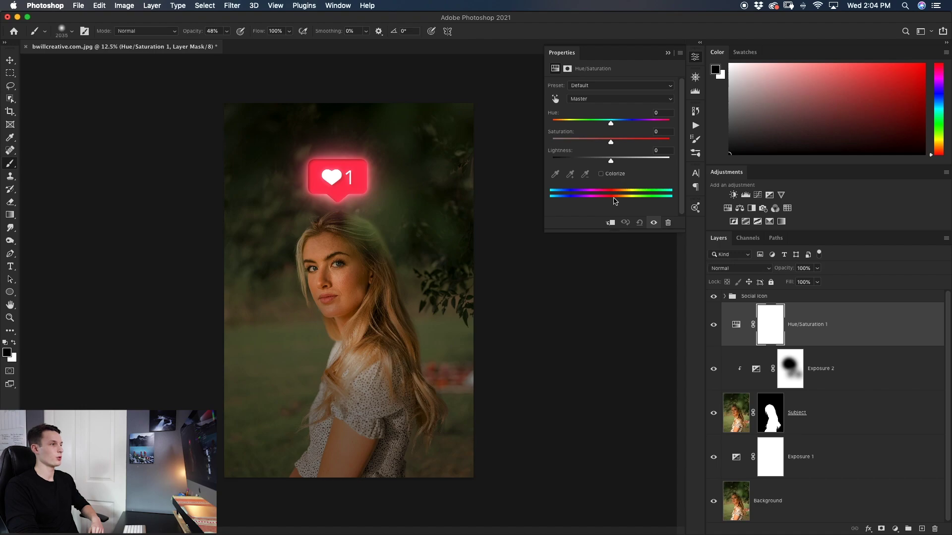
pyautogui.click(601, 174)
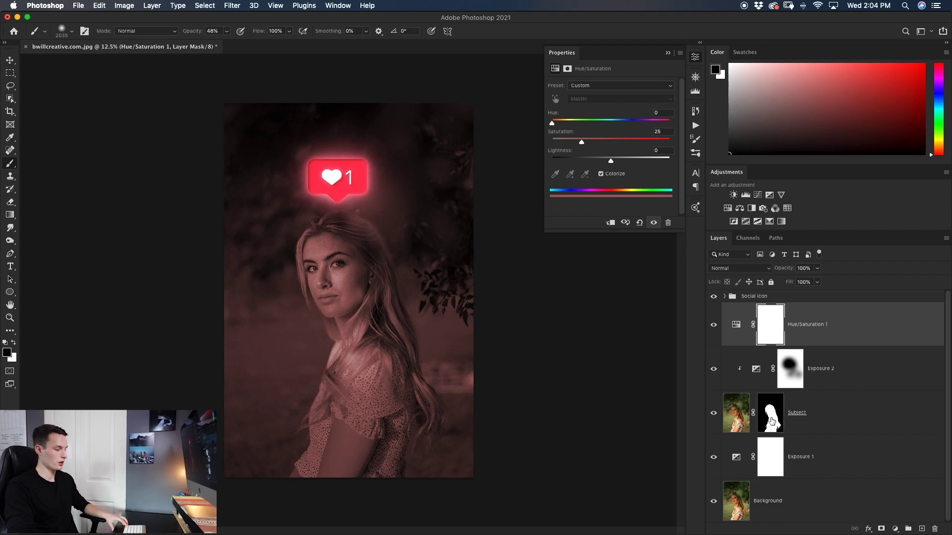
pyautogui.moveTo(771, 420); pyautogui.dragTo(770, 330)
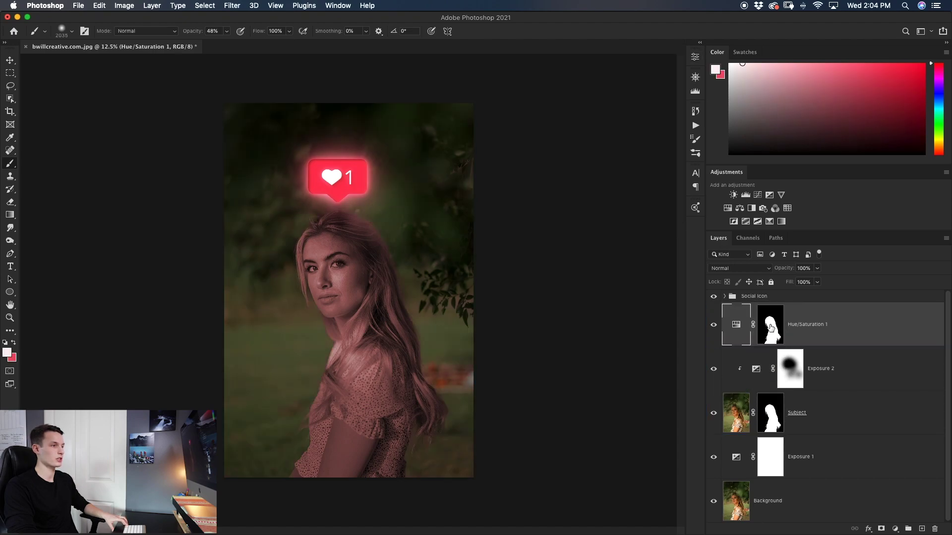
# - Set the Hue/Saturation tint to Hue 355 and Saturation 55
pyautogui.doubleClick(736, 326)
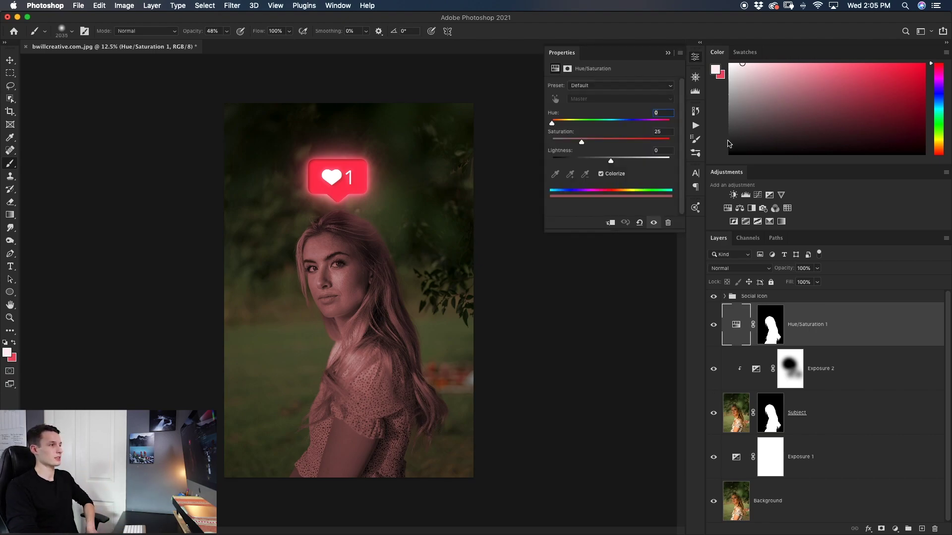
pyautogui.moveTo(552, 123); pyautogui.dragTo(667, 127)
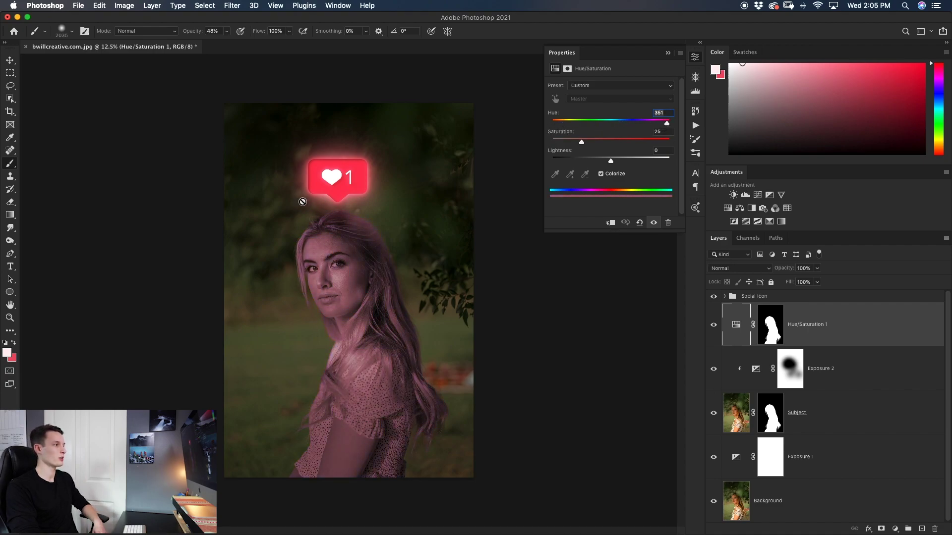
pyautogui.moveTo(670, 123); pyautogui.dragTo(667, 124)
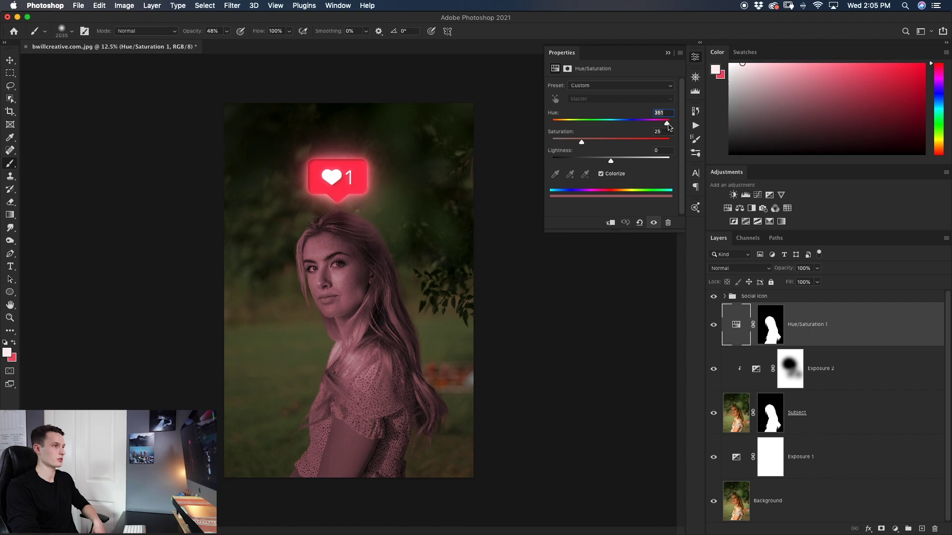
pyautogui.moveTo(582, 143); pyautogui.dragTo(618, 143)
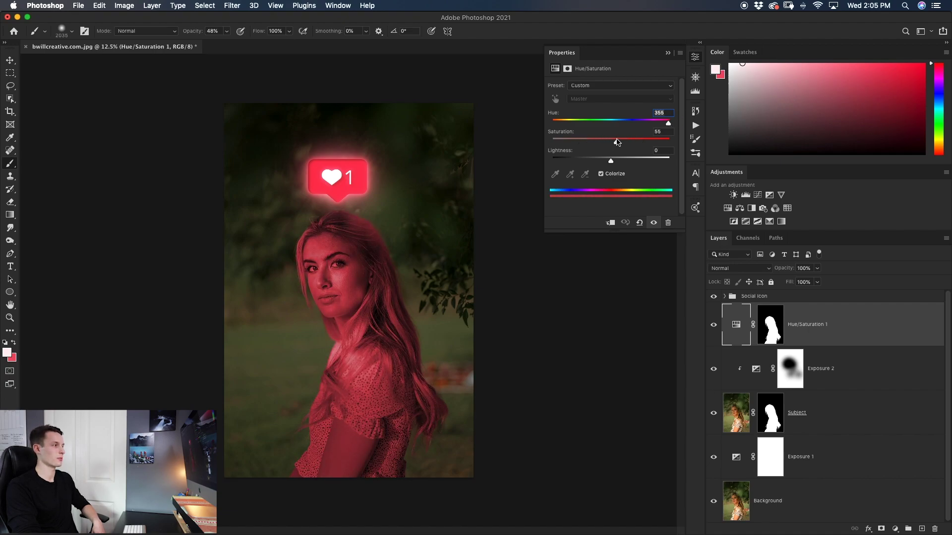
pyautogui.click(533, 184)
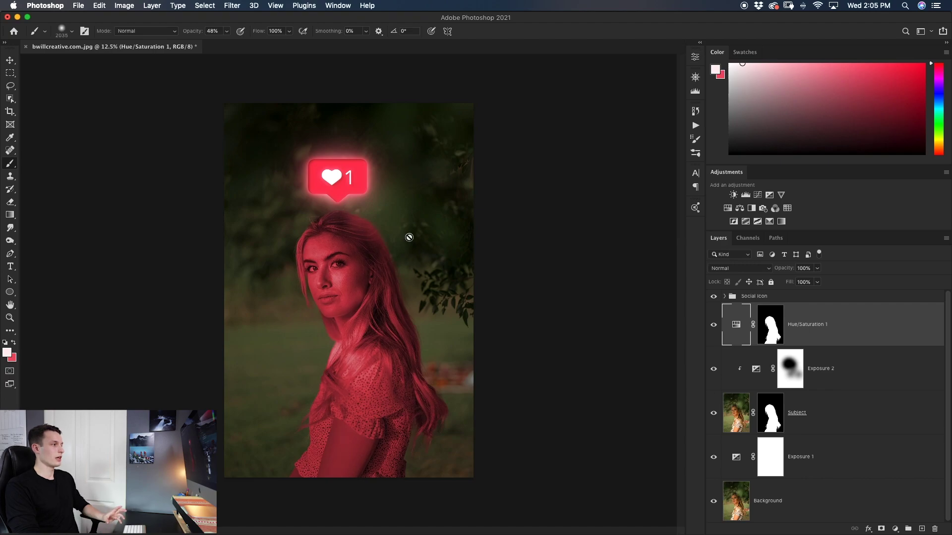
pyautogui.doubleClick(896, 329)
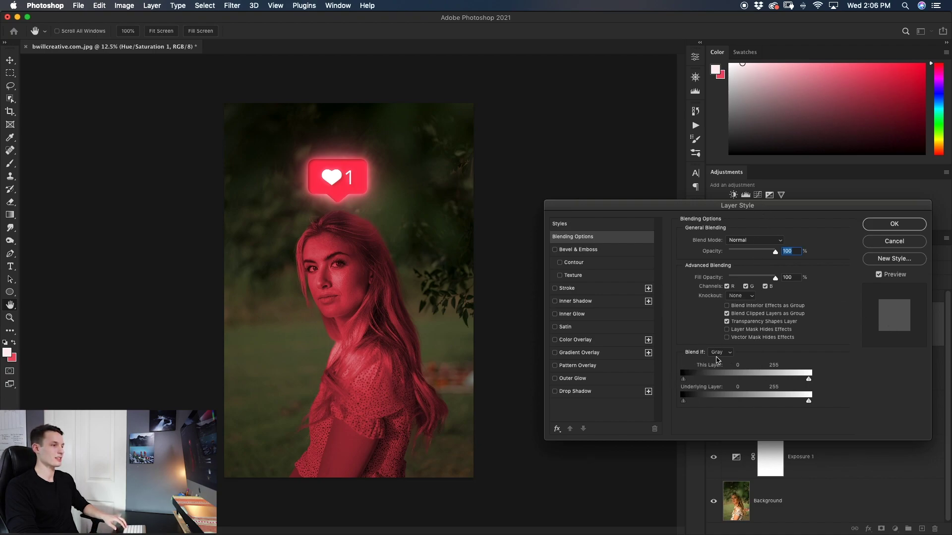
# - Split the Hue/Saturation This Layer Blend If range to 0/15 and 45/90, keeping red off highlights
pyautogui.press('alt')
pyautogui.moveTo(808, 380); pyautogui.dragTo(752, 380)
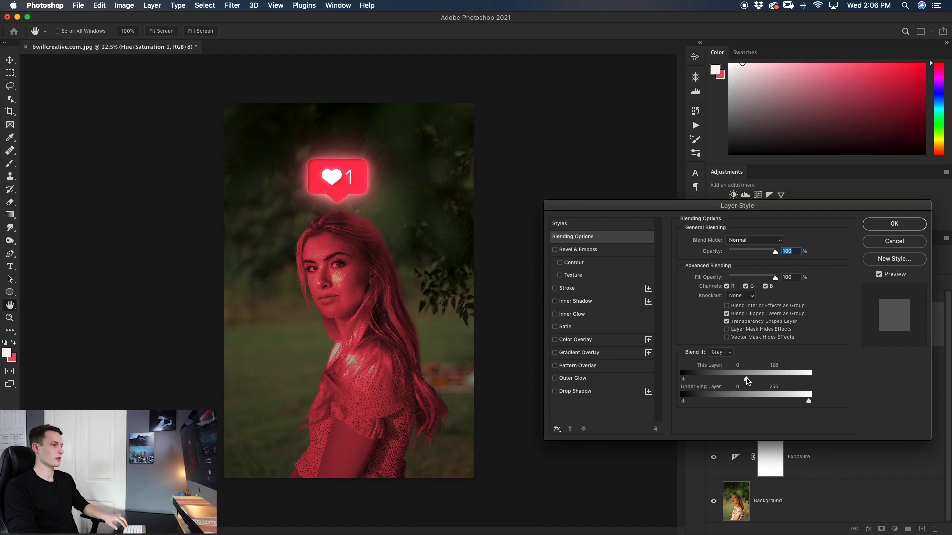
pyautogui.press('alt')
pyautogui.moveTo(744, 383); pyautogui.dragTo(729, 382)
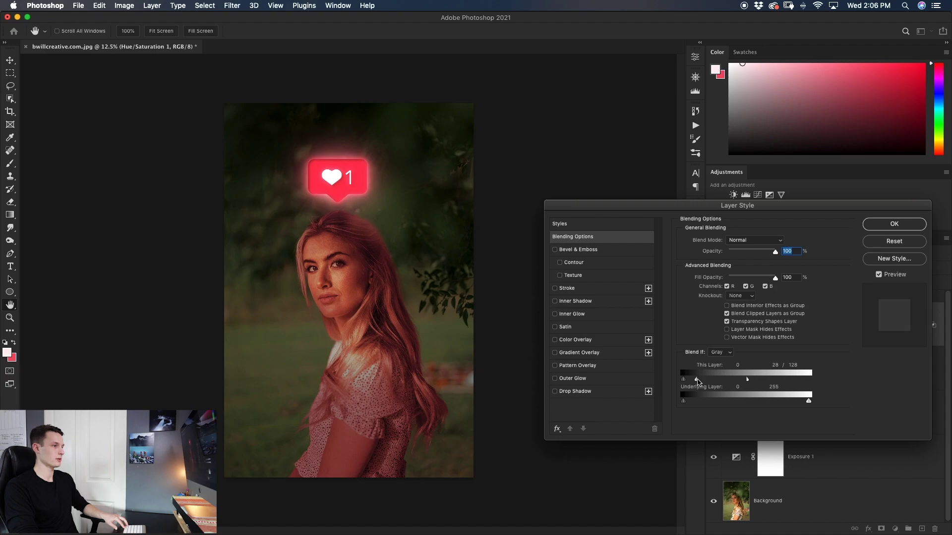
pyautogui.moveTo(697, 381); pyautogui.dragTo(699, 380)
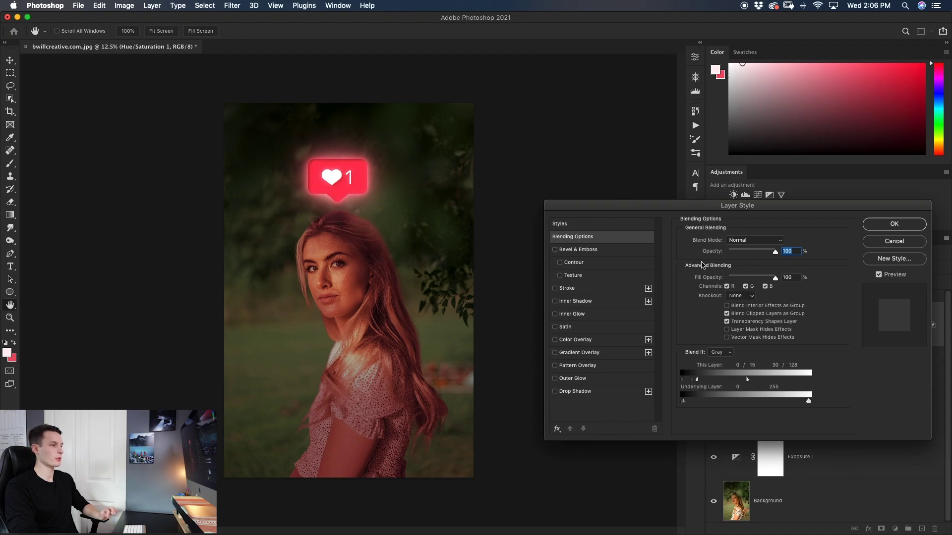
pyautogui.moveTo(747, 380); pyautogui.dragTo(704, 379)
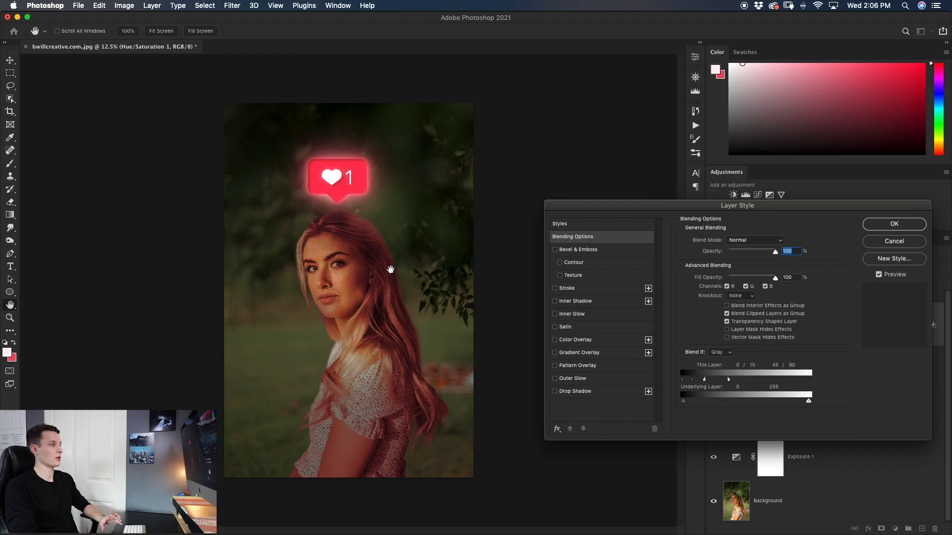
# - Confirm the blending, then paint black on the Hue/Saturation mask over the arm and dress
pyautogui.click(878, 224)
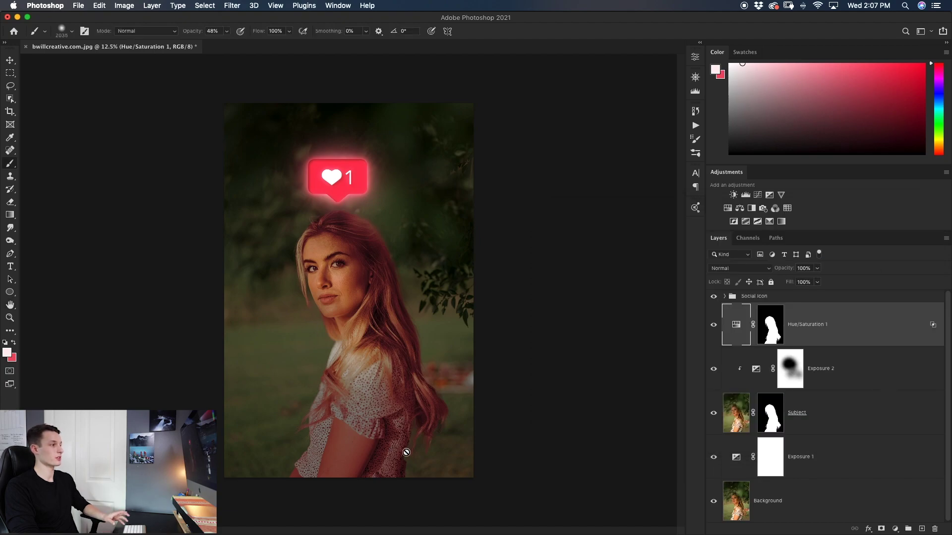
pyautogui.click(778, 329)
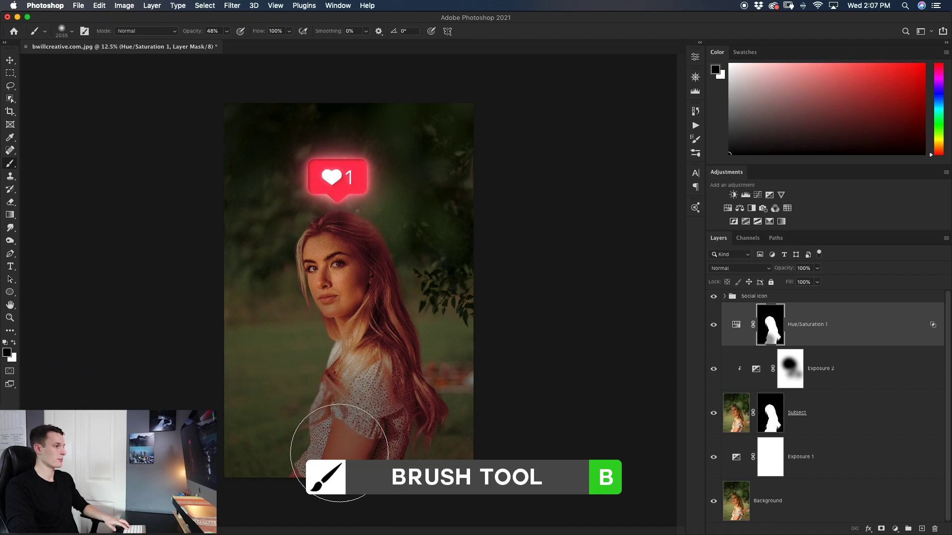
pyautogui.moveTo(329, 456)
pyautogui.mouseDown()
pyautogui.moveTo(380, 472)
pyautogui.moveTo(424, 415)
pyautogui.moveTo(437, 485)
pyautogui.moveTo(511, 456)
pyautogui.moveTo(435, 414)
pyautogui.moveTo(431, 484)
pyautogui.moveTo(428, 432)
pyautogui.moveTo(386, 479)
pyautogui.moveTo(324, 412)
pyautogui.moveTo(316, 462)
pyautogui.moveTo(319, 405)
pyautogui.moveTo(288, 480)
pyautogui.moveTo(364, 436)
pyautogui.moveTo(425, 442)
pyautogui.moveTo(449, 473)
pyautogui.mouseUp()
pyautogui.press('x')
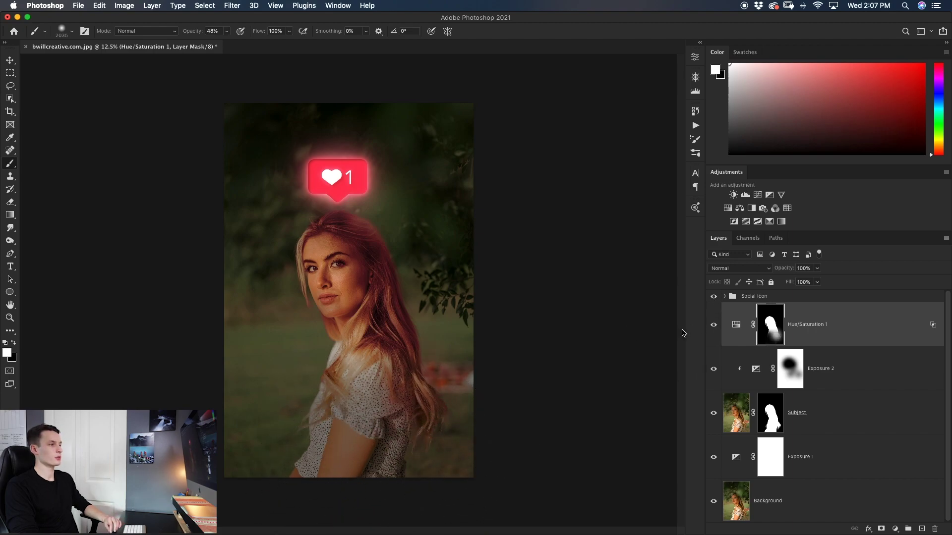
# - Create a new layer inside Group 1 and rename it 'Basic Red'
pyautogui.click(921, 528)
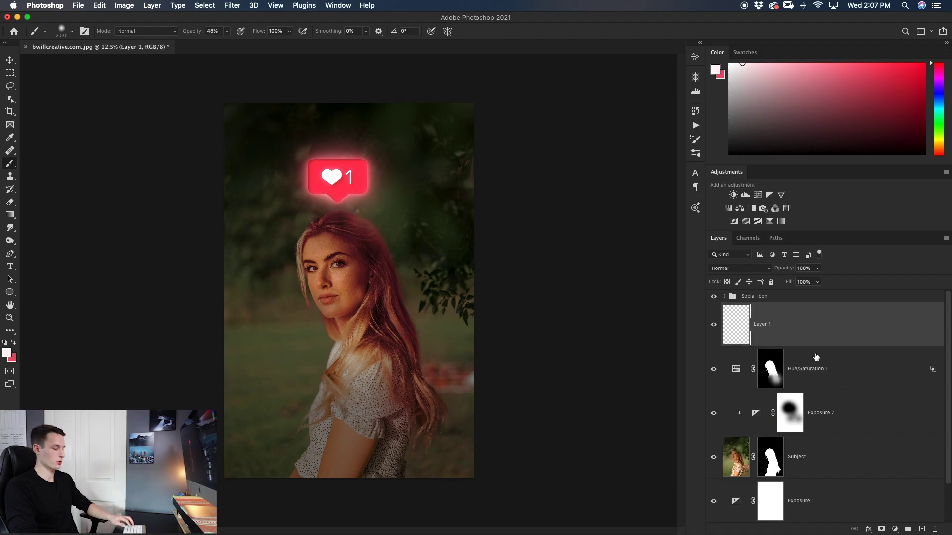
pyautogui.press('super+g')
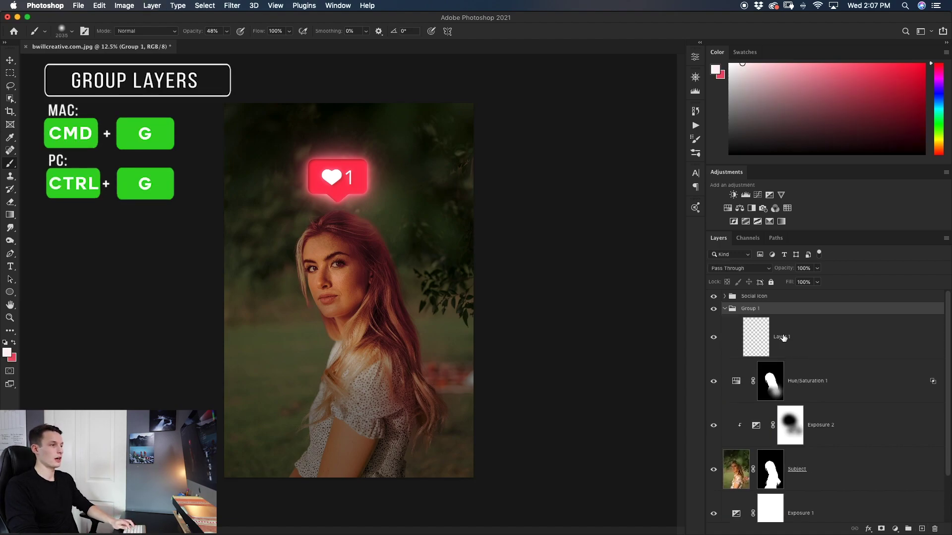
pyautogui.doubleClick(783, 337)
pyautogui.press('BackSpace')
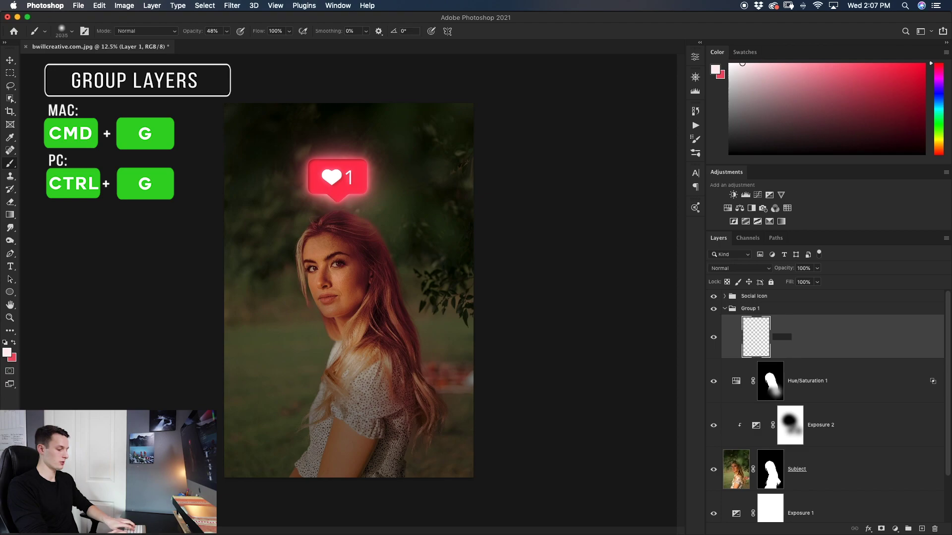
pyautogui.write('Basic Red')
pyautogui.press('Return')
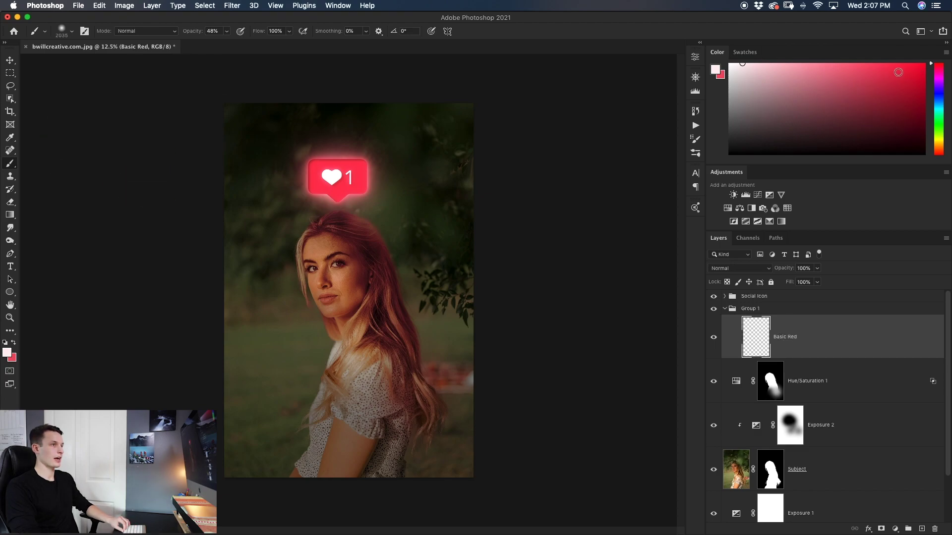
# - Pick bright red, shrink the brush, and set brush opacity to 100%
pyautogui.click(902, 69)
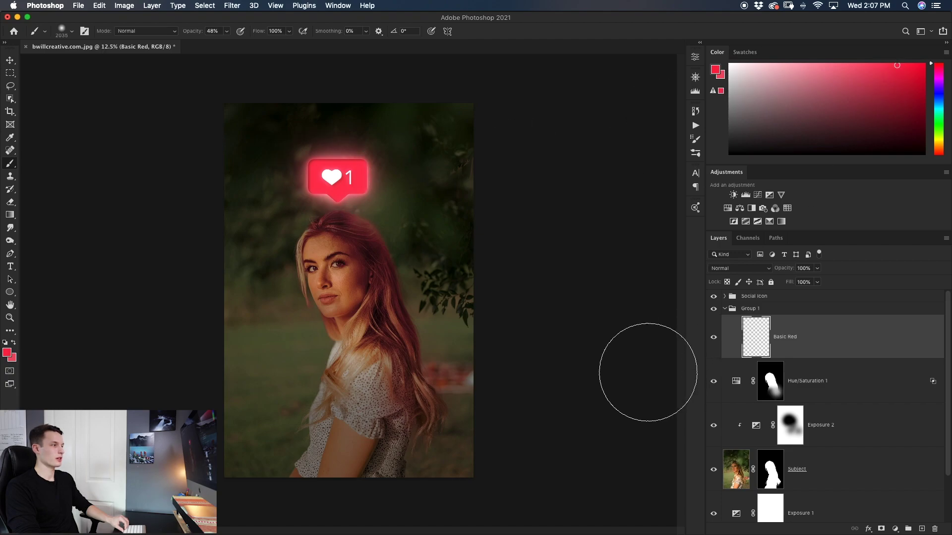
pyautogui.moveTo(395, 254); pyautogui.dragTo(291, 238)
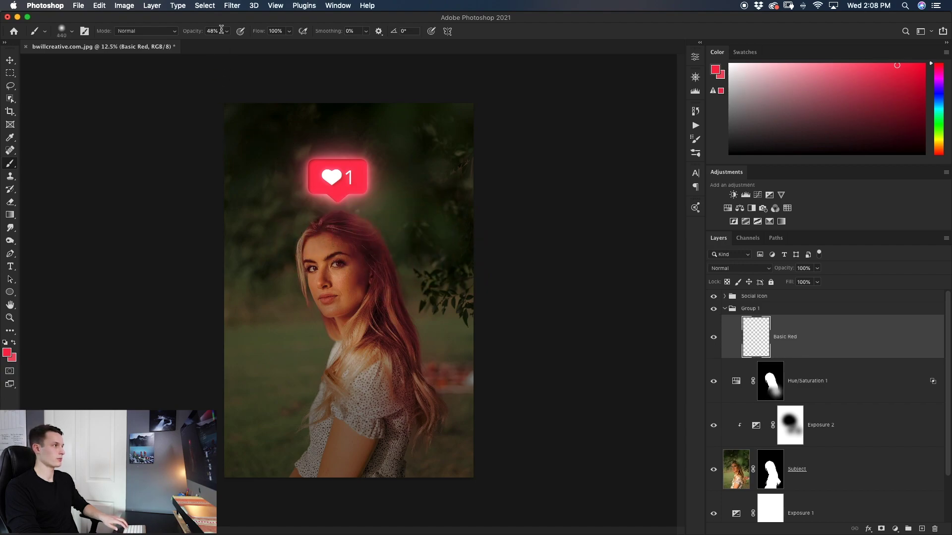
pyautogui.press('0')
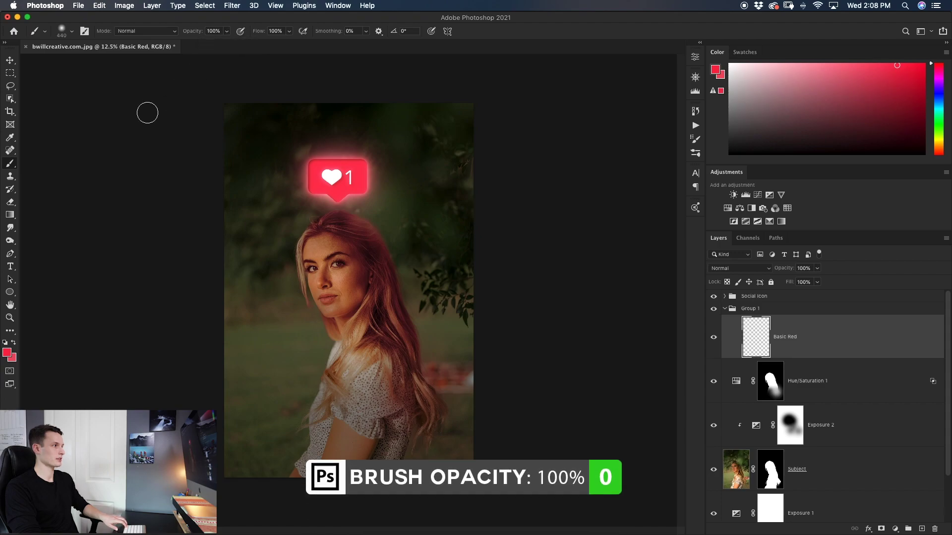
# - Paint red along the hair top, copy the Subject mask onto Group 1, and blend Basic Red as Overlay
pyautogui.moveTo(297, 230)
pyautogui.mouseDown()
pyautogui.moveTo(357, 220)
pyautogui.moveTo(376, 235)
pyautogui.moveTo(349, 229)
pyautogui.moveTo(371, 243)
pyautogui.mouseUp()
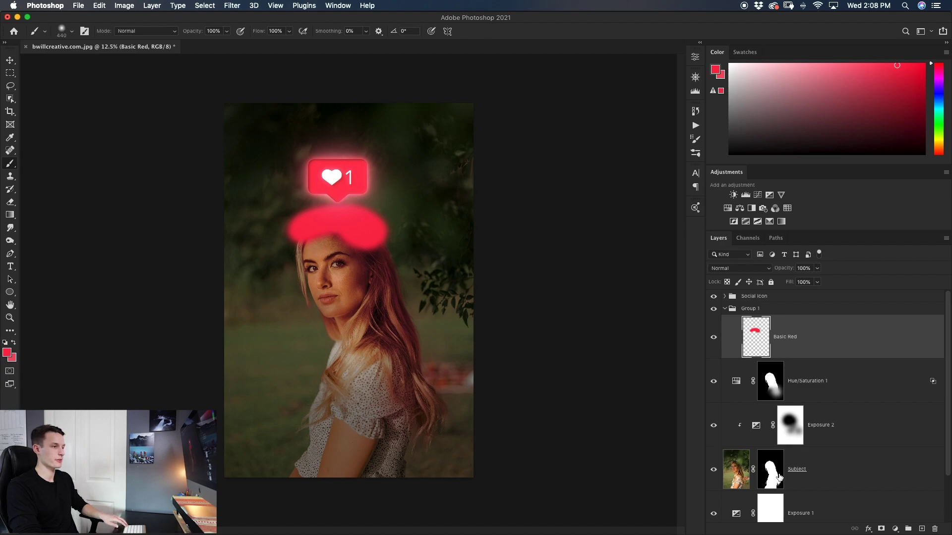
pyautogui.moveTo(769, 469); pyautogui.dragTo(757, 309)
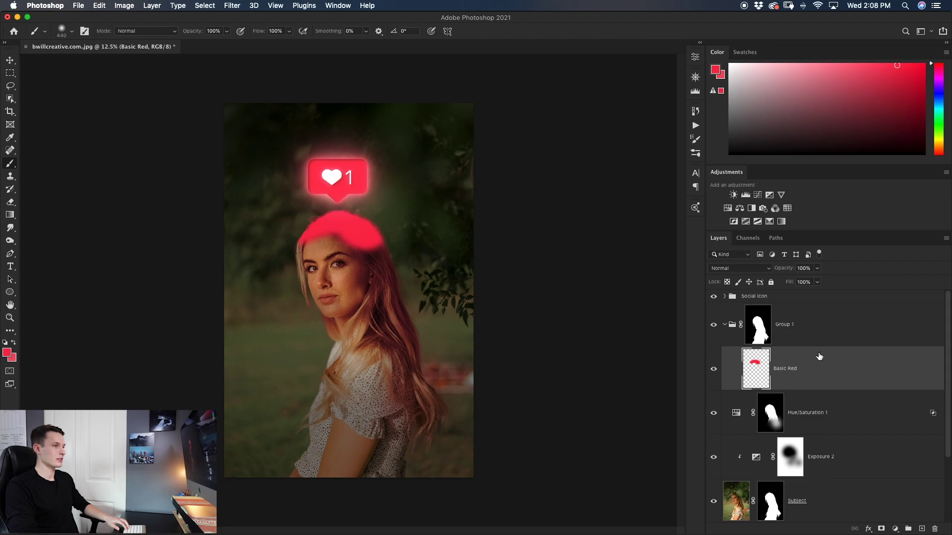
pyautogui.click(752, 272)
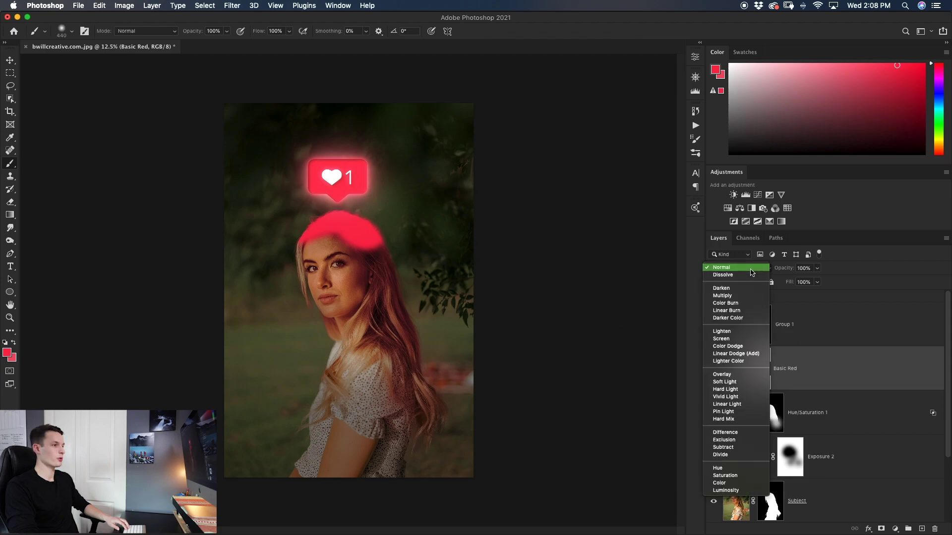
pyautogui.click(753, 376)
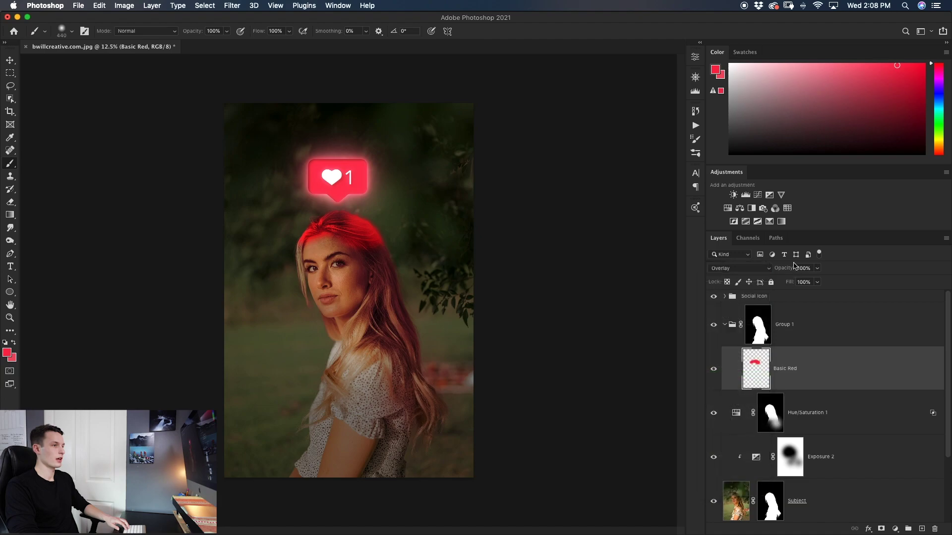
# - Lower Basic Red's fill to 27%, paint more red over the hair top, and add a layer
pyautogui.click(817, 282)
pyautogui.moveTo(820, 295); pyautogui.dragTo(775, 297)
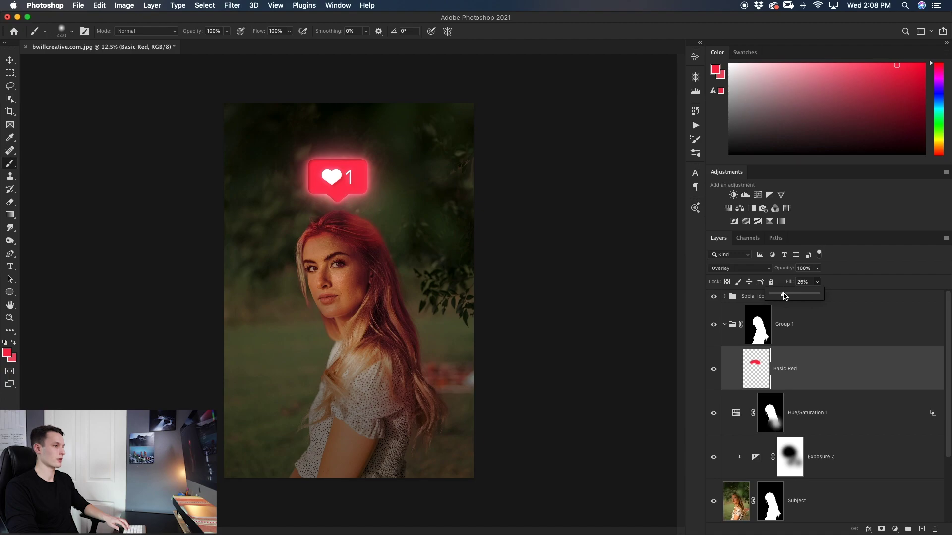
pyautogui.moveTo(385, 251)
pyautogui.mouseDown()
pyautogui.moveTo(371, 248)
pyautogui.moveTo(397, 266)
pyautogui.mouseUp()
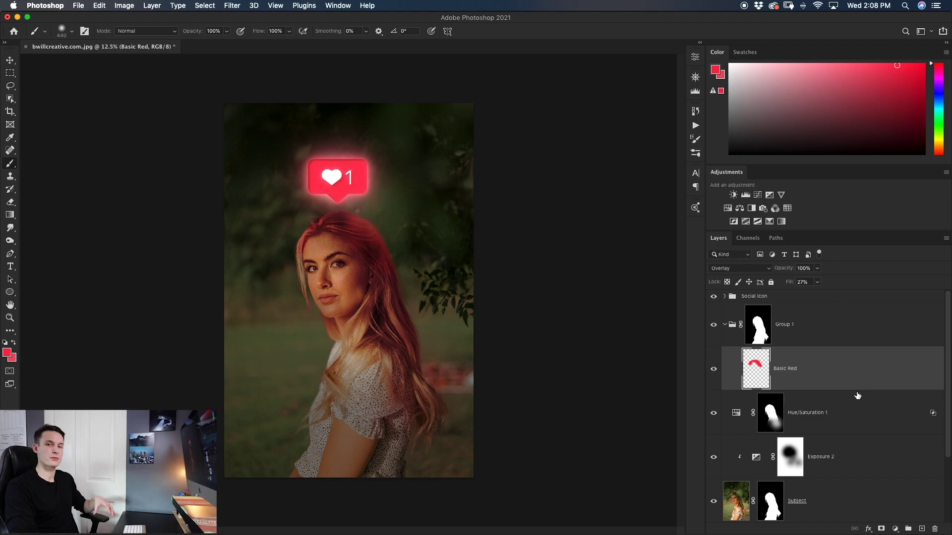
pyautogui.click(921, 529)
# - Rename the new layer to 'Middle Red'
pyautogui.doubleClick(781, 369)
pyautogui.press('BackSpace')
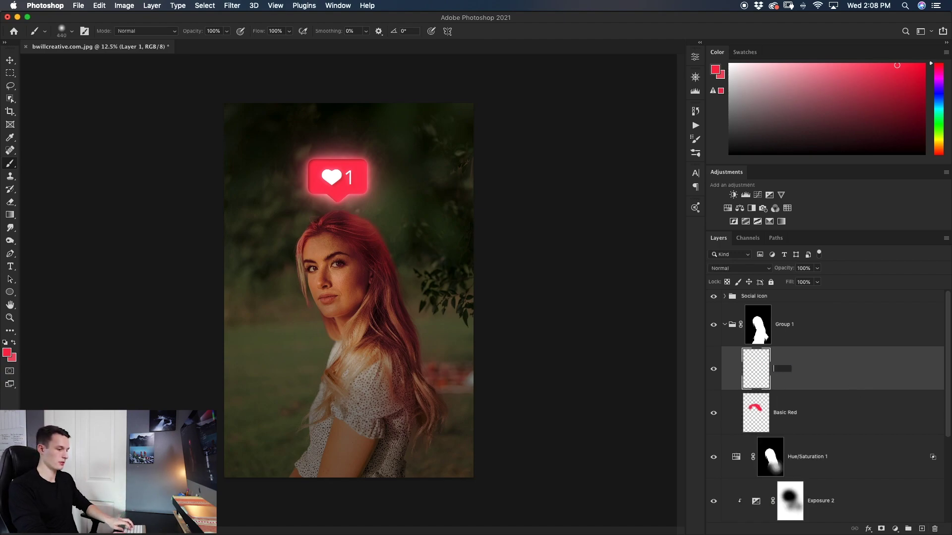
pyautogui.write('Middle Red')
pyautogui.press('Return')
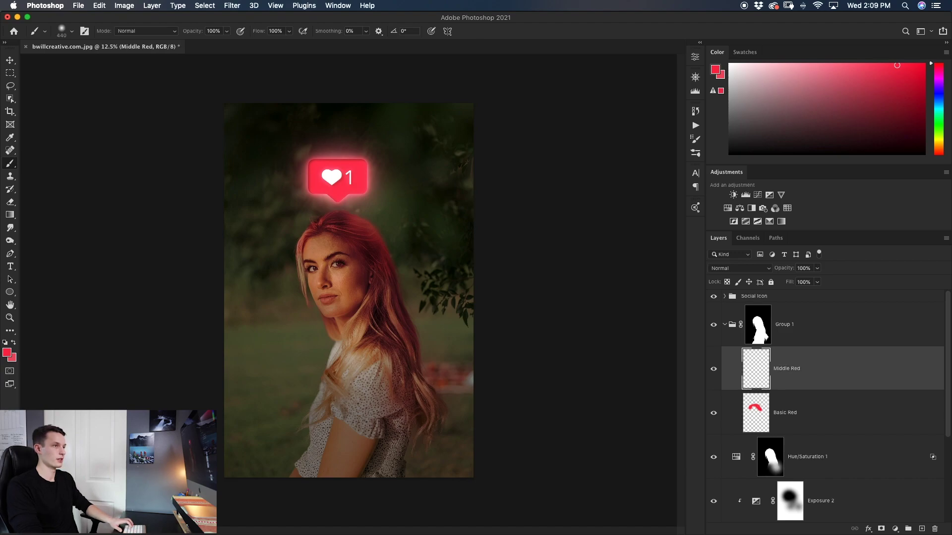
# - Paint a lighter pink stroke across the hair top, blended as Overlay at about 65% fill
pyautogui.moveTo(875, 62); pyautogui.dragTo(819, 62)
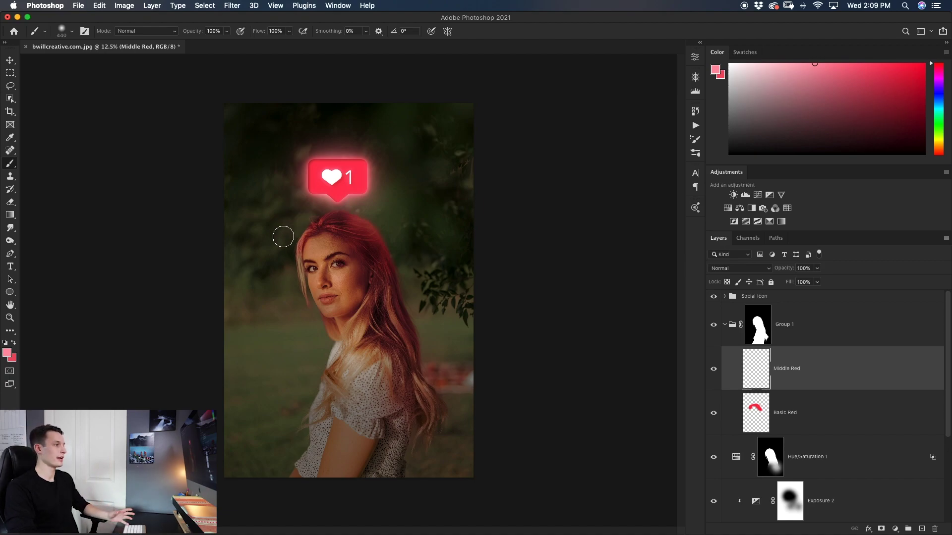
pyautogui.moveTo(308, 219)
pyautogui.mouseDown()
pyautogui.moveTo(343, 210)
pyautogui.moveTo(372, 218)
pyautogui.mouseUp()
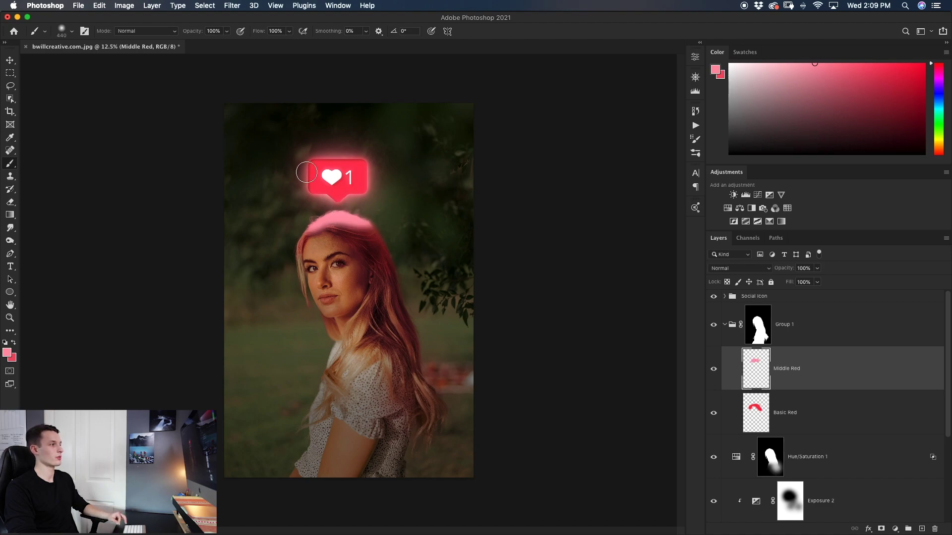
pyautogui.click(738, 268)
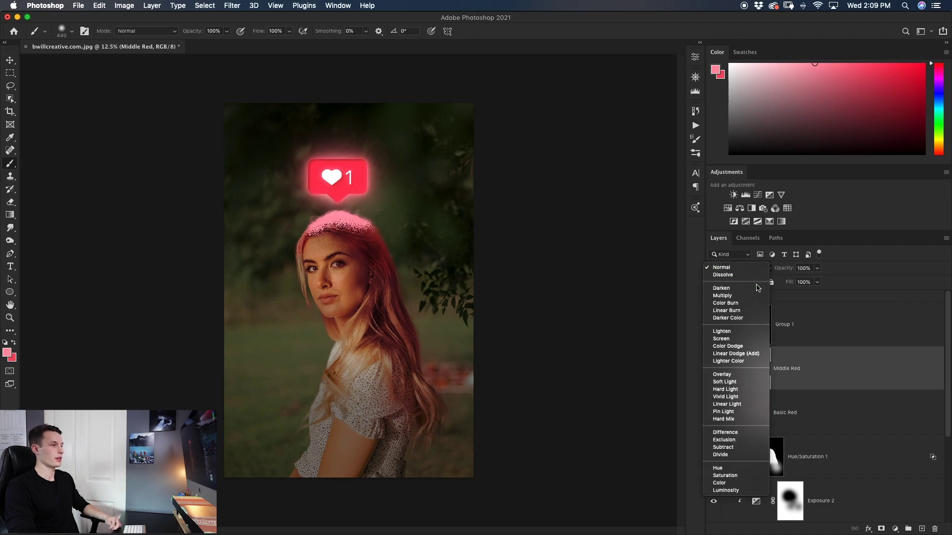
pyautogui.click(757, 375)
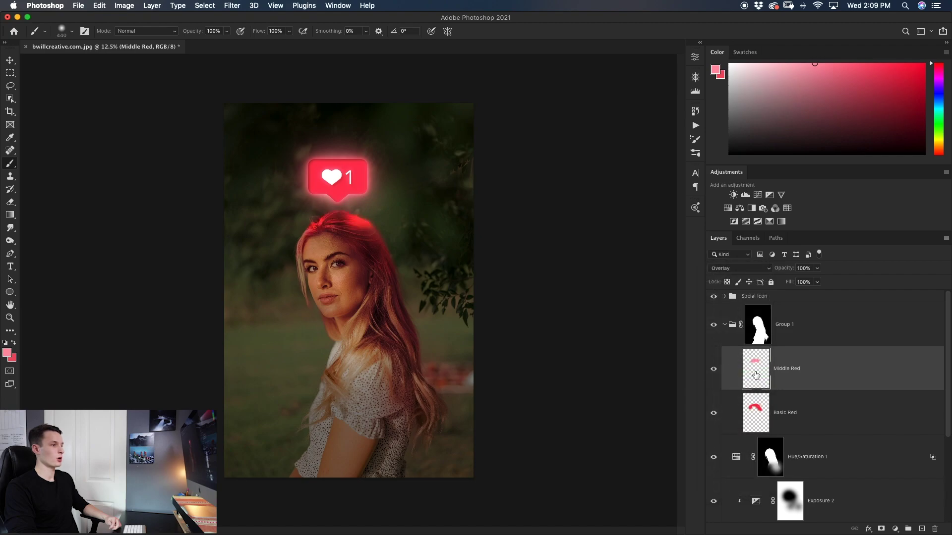
pyautogui.click(816, 283)
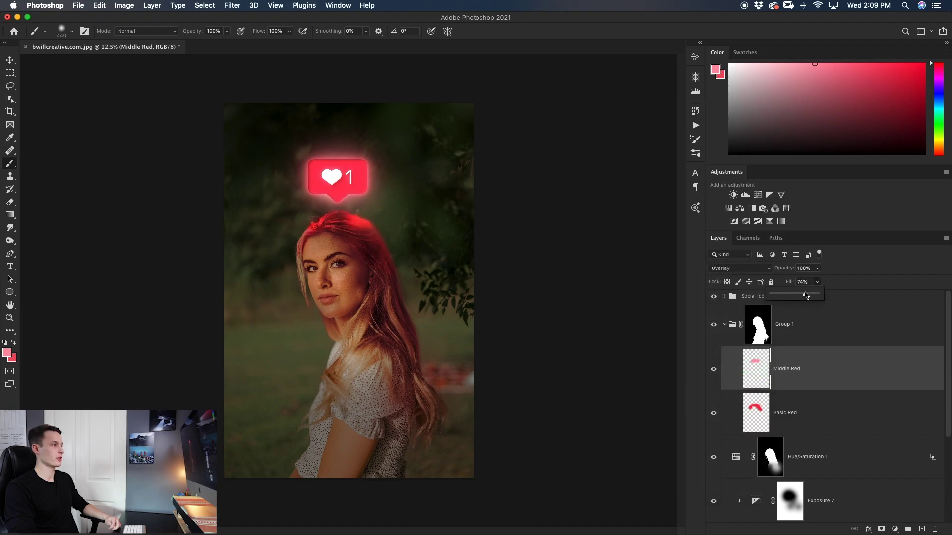
pyautogui.moveTo(795, 294); pyautogui.dragTo(802, 295)
pyautogui.press('1')
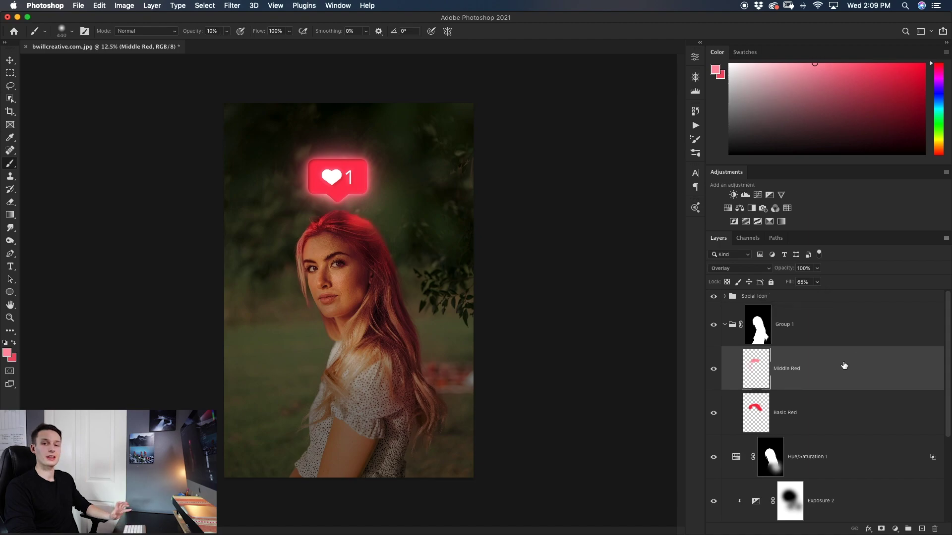
# - Add a new layer named 'Light Red'
pyautogui.click(922, 528)
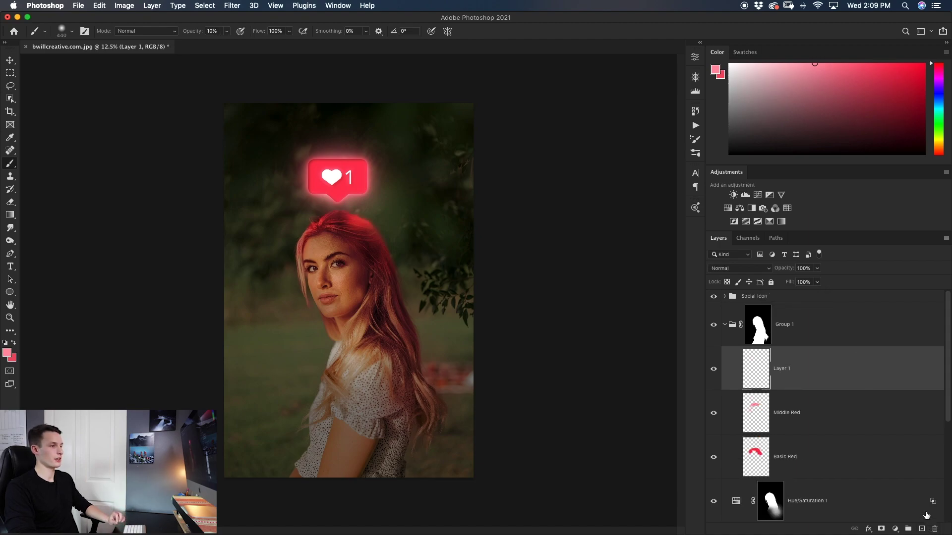
pyautogui.doubleClick(779, 370)
pyautogui.write('L')
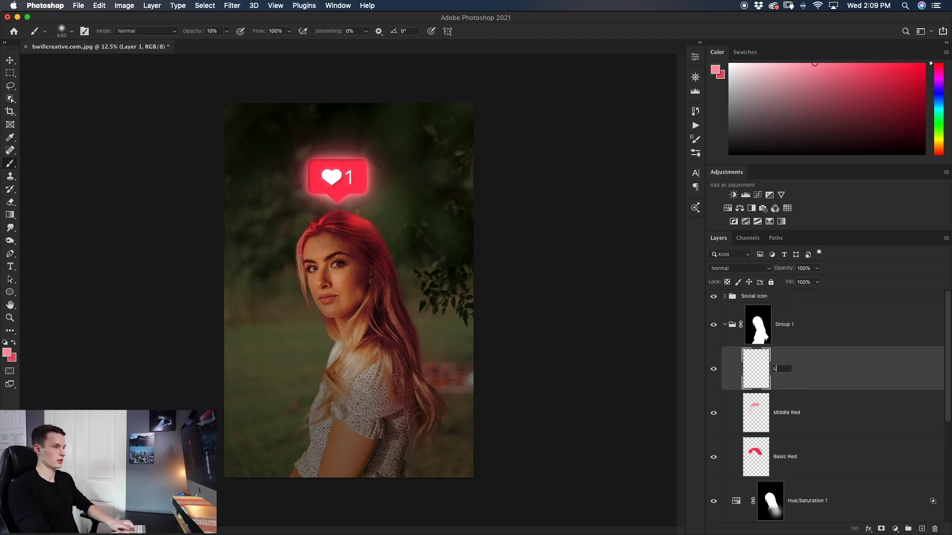
pyautogui.write('ight Red')
pyautogui.press('Return')
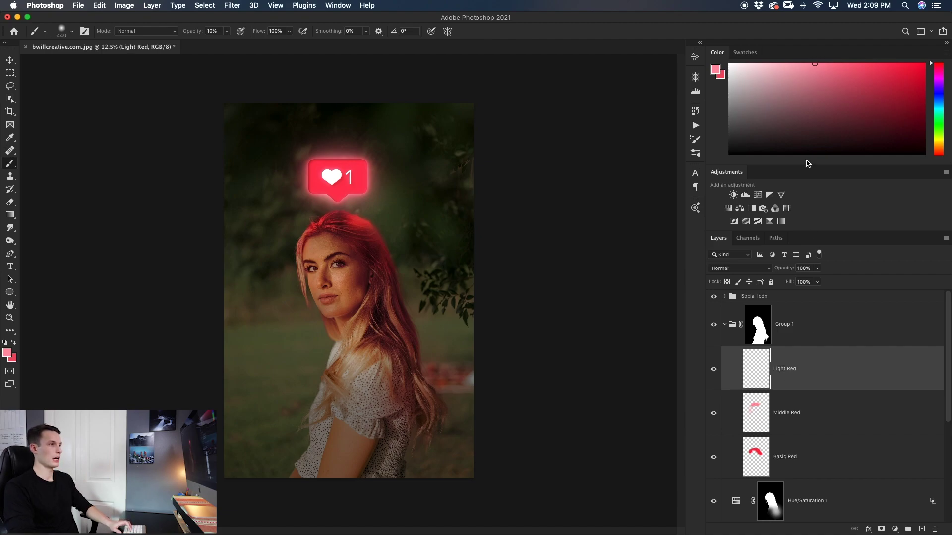
# - Paint a near-white pink stroke on the hair top with a small full-opacity brush, blended as Overlay
pyautogui.moveTo(797, 70); pyautogui.dragTo(742, 64)
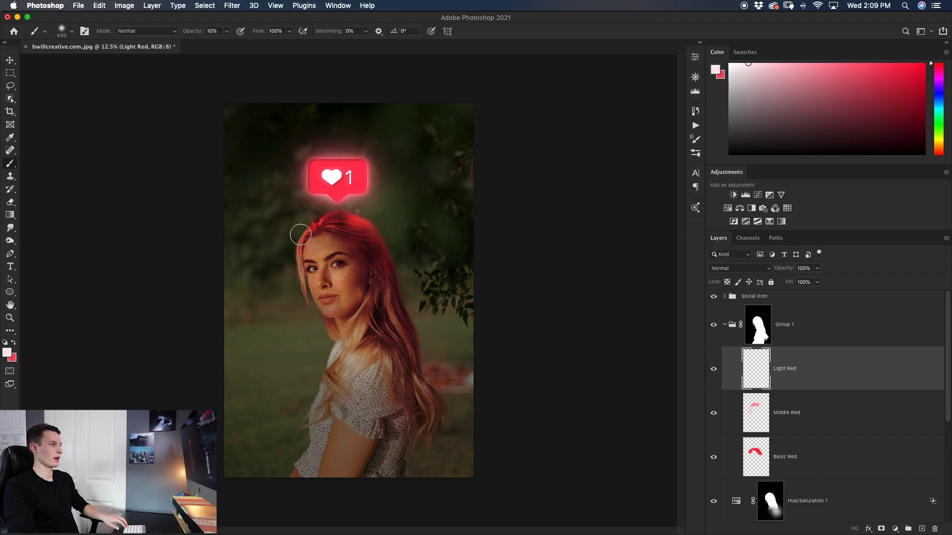
pyautogui.moveTo(318, 213); pyautogui.dragTo(311, 214)
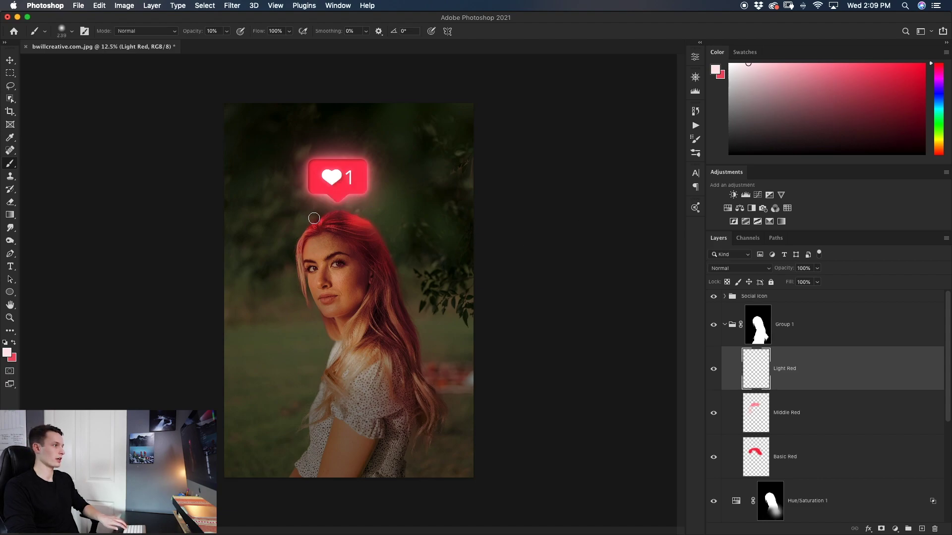
pyautogui.press('0')
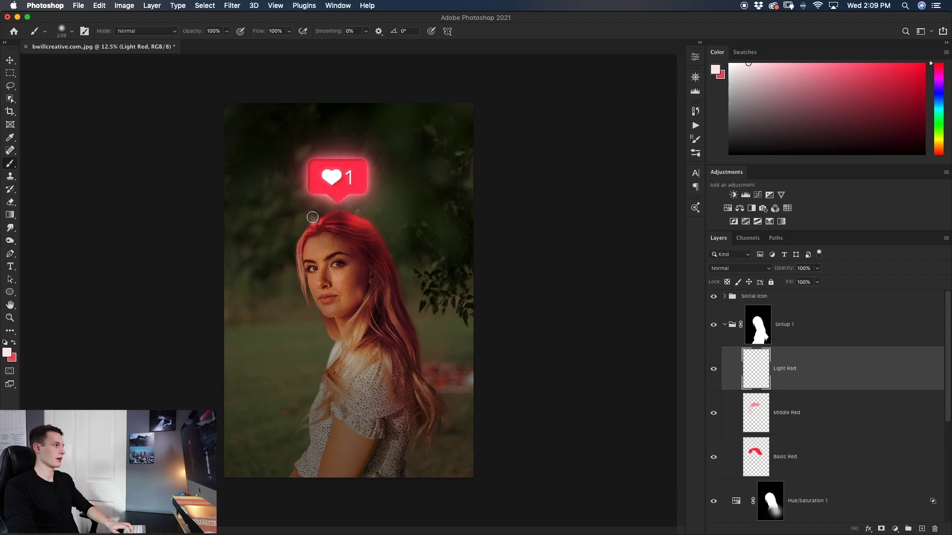
pyautogui.moveTo(312, 217)
pyautogui.mouseDown()
pyautogui.moveTo(329, 203)
pyautogui.moveTo(354, 205)
pyautogui.moveTo(346, 206)
pyautogui.mouseUp()
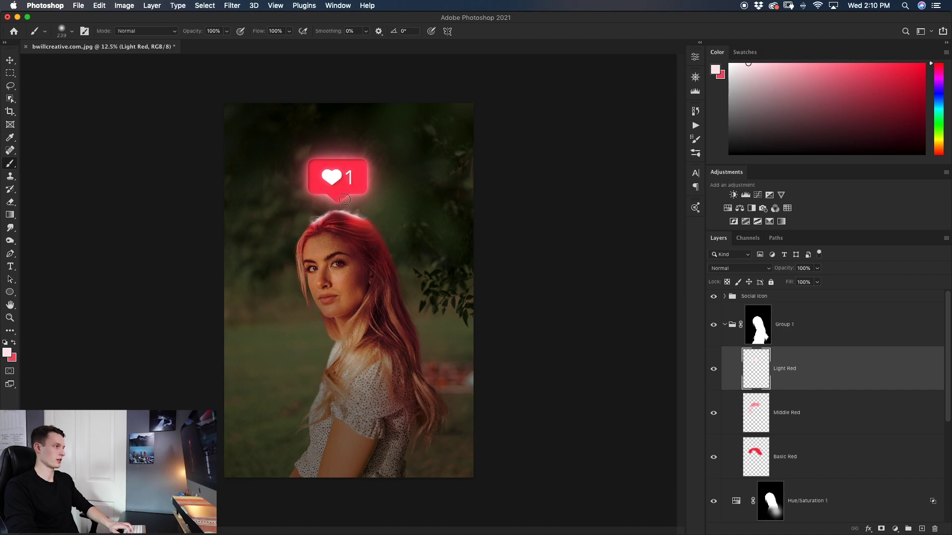
pyautogui.click(749, 268)
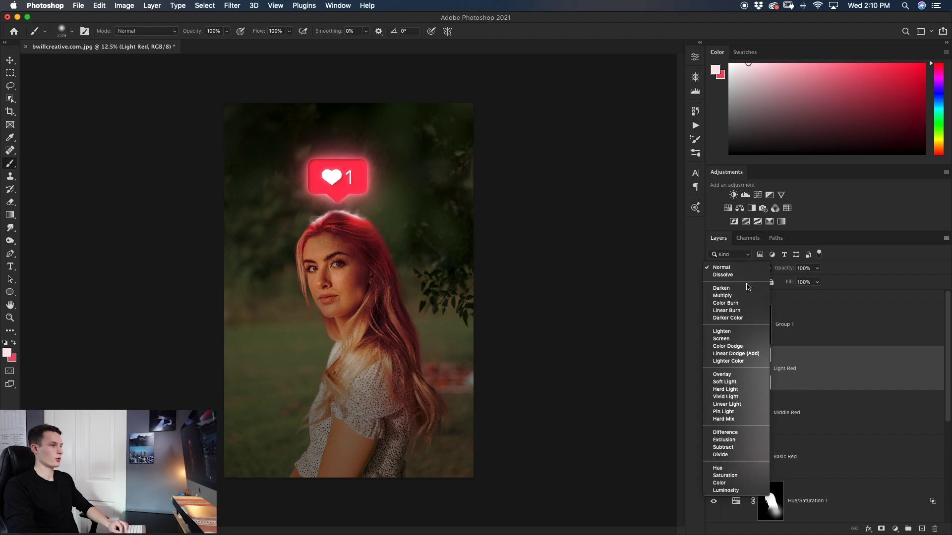
pyautogui.click(737, 377)
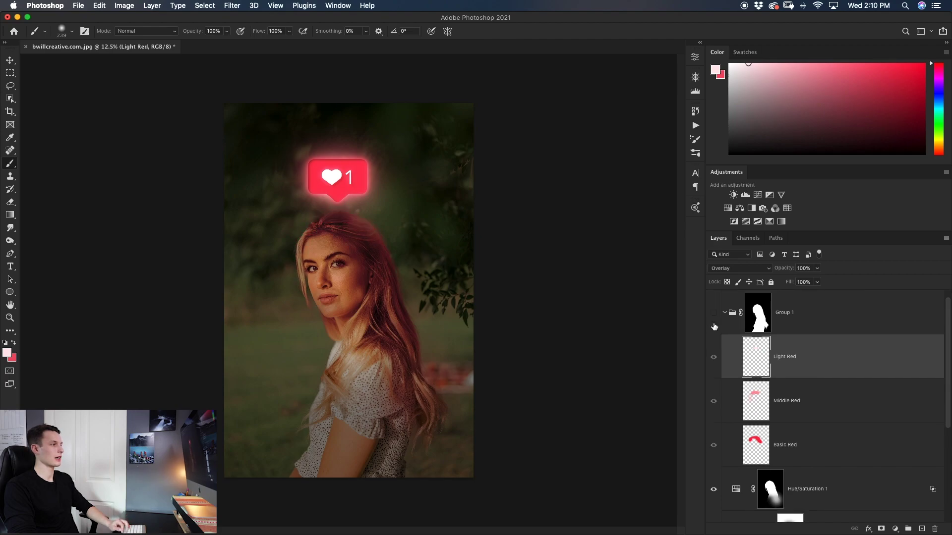
# - Toggle Group 1's visibility to compare the hair glow, then collapse the group
pyautogui.click(713, 326)
pyautogui.click(714, 327)
pyautogui.click(714, 326)
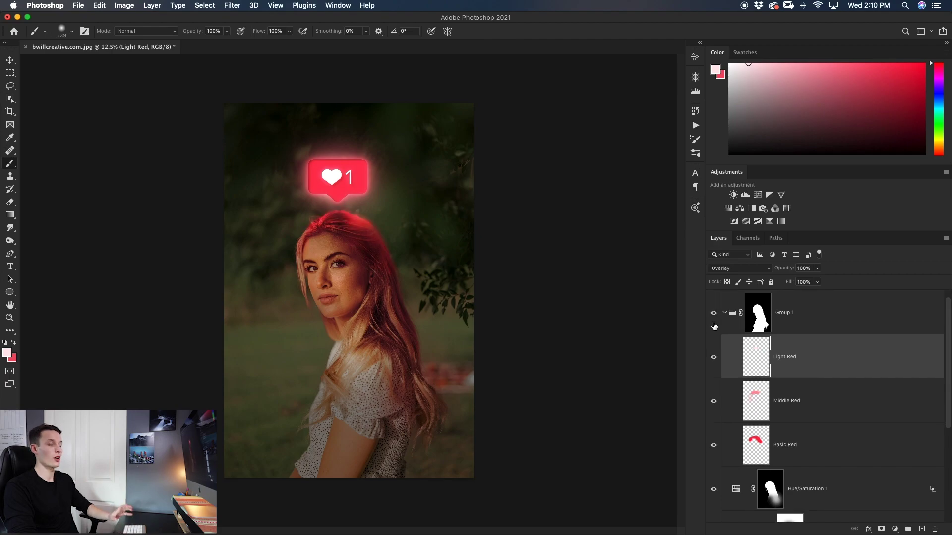
pyautogui.click(725, 314)
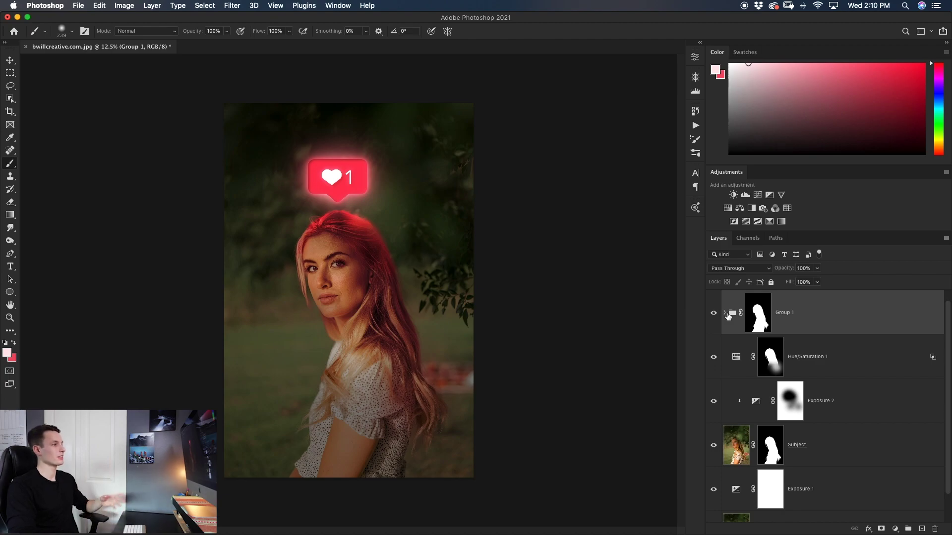
# - Add a Color Balance adjustment above Group 1 with Shadows at Cyan/Red -10, Yellow/Blue +6
pyautogui.scroll(1, 709, 315)
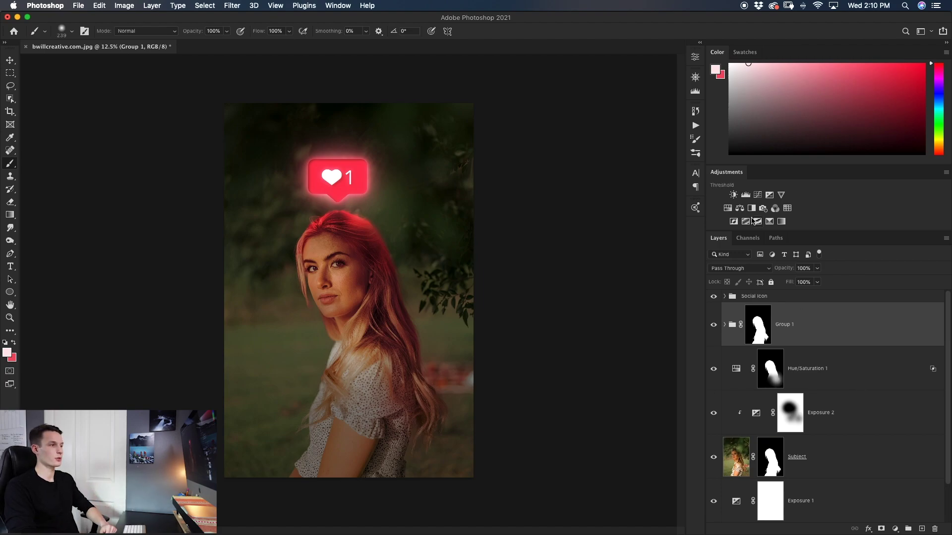
pyautogui.click(739, 208)
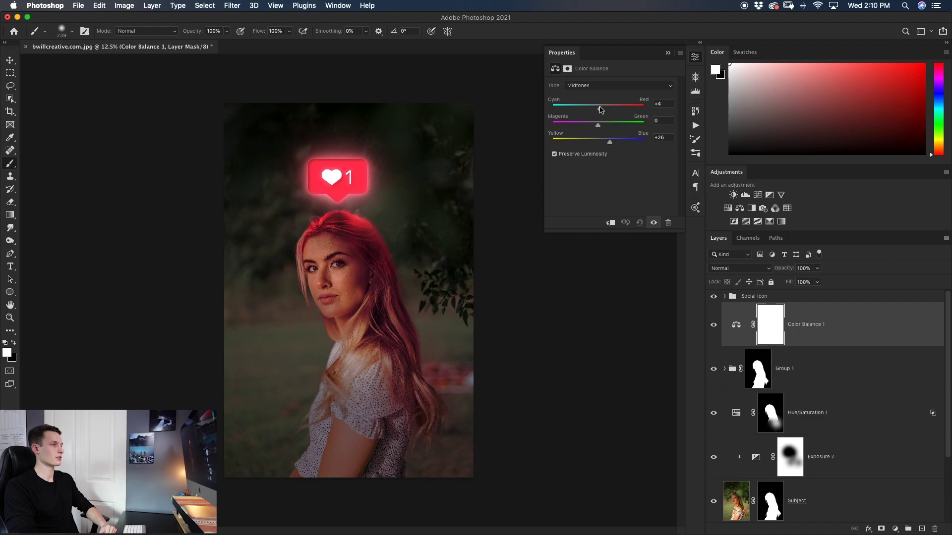
pyautogui.click(593, 86)
pyautogui.click(591, 79)
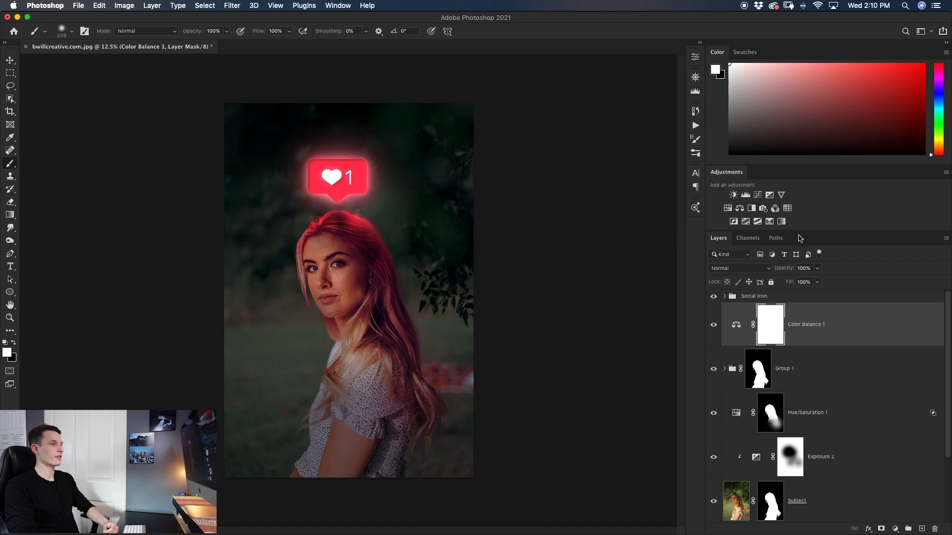
# - Add a Curves adjustment with two points lifting the curve to brighten the image
pyautogui.click(757, 195)
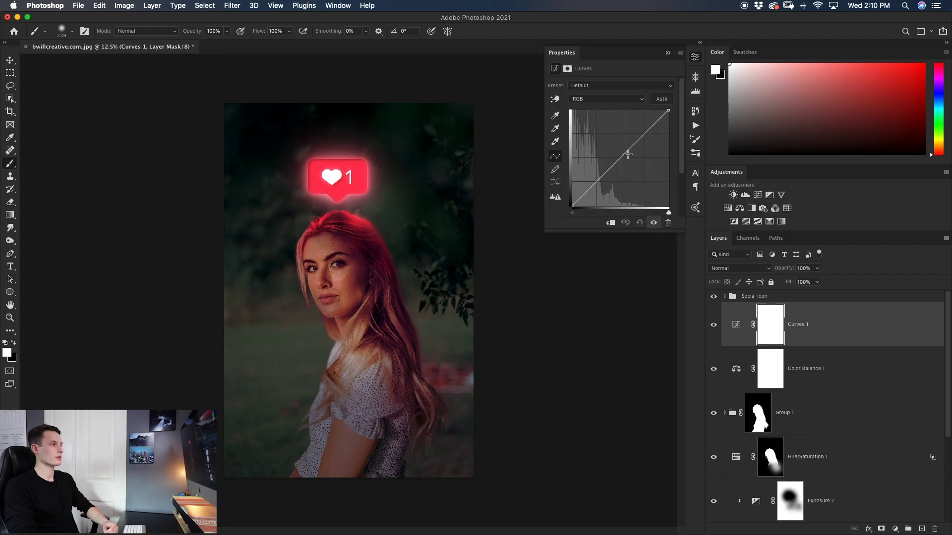
pyautogui.moveTo(626, 154); pyautogui.dragTo(621, 150)
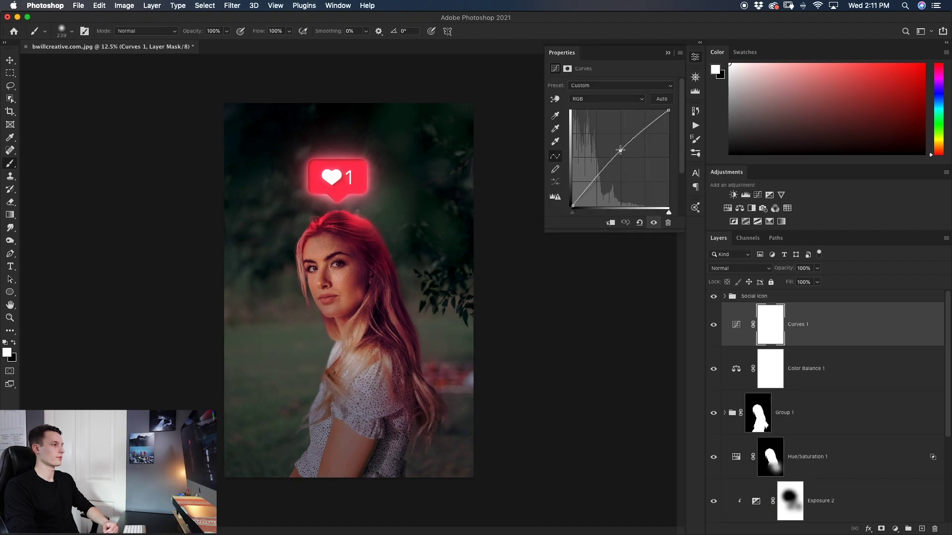
pyautogui.click(596, 178)
pyautogui.moveTo(596, 179); pyautogui.dragTo(595, 178)
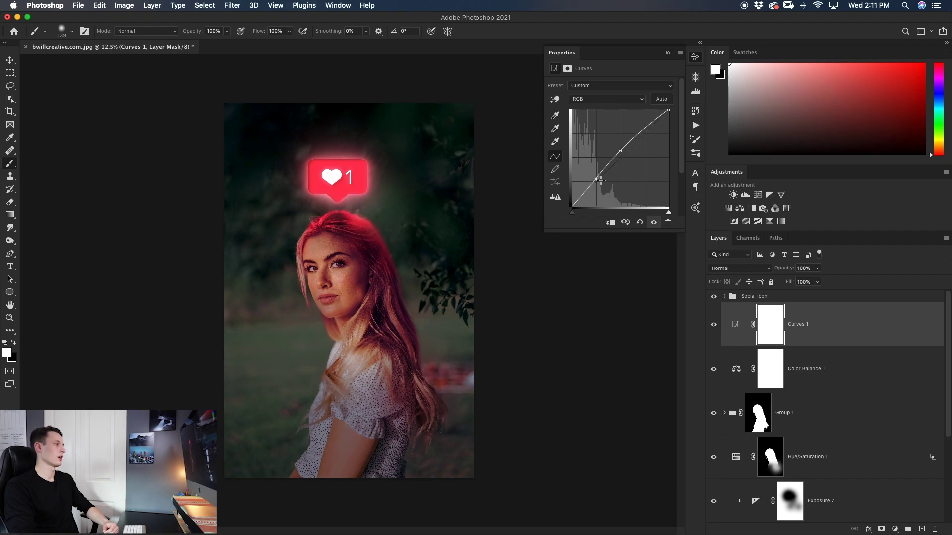
pyautogui.click(668, 53)
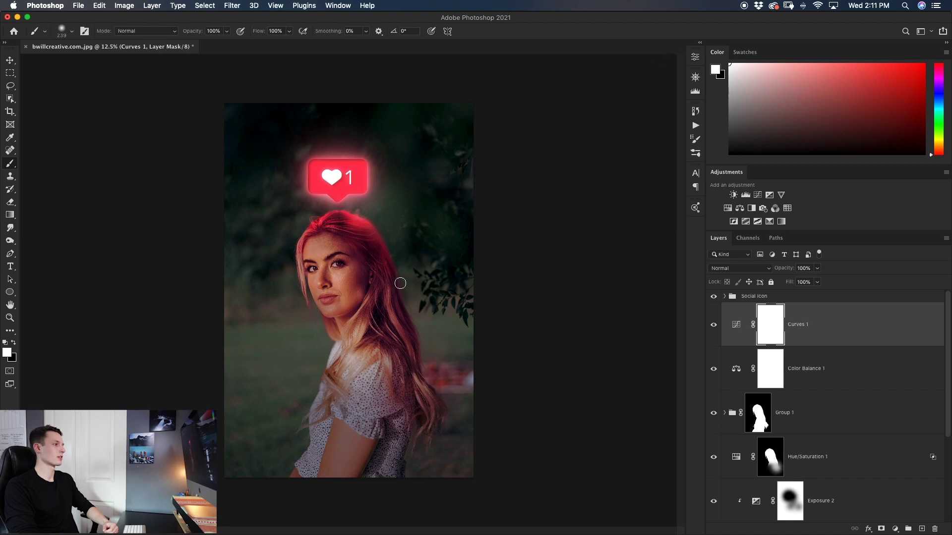